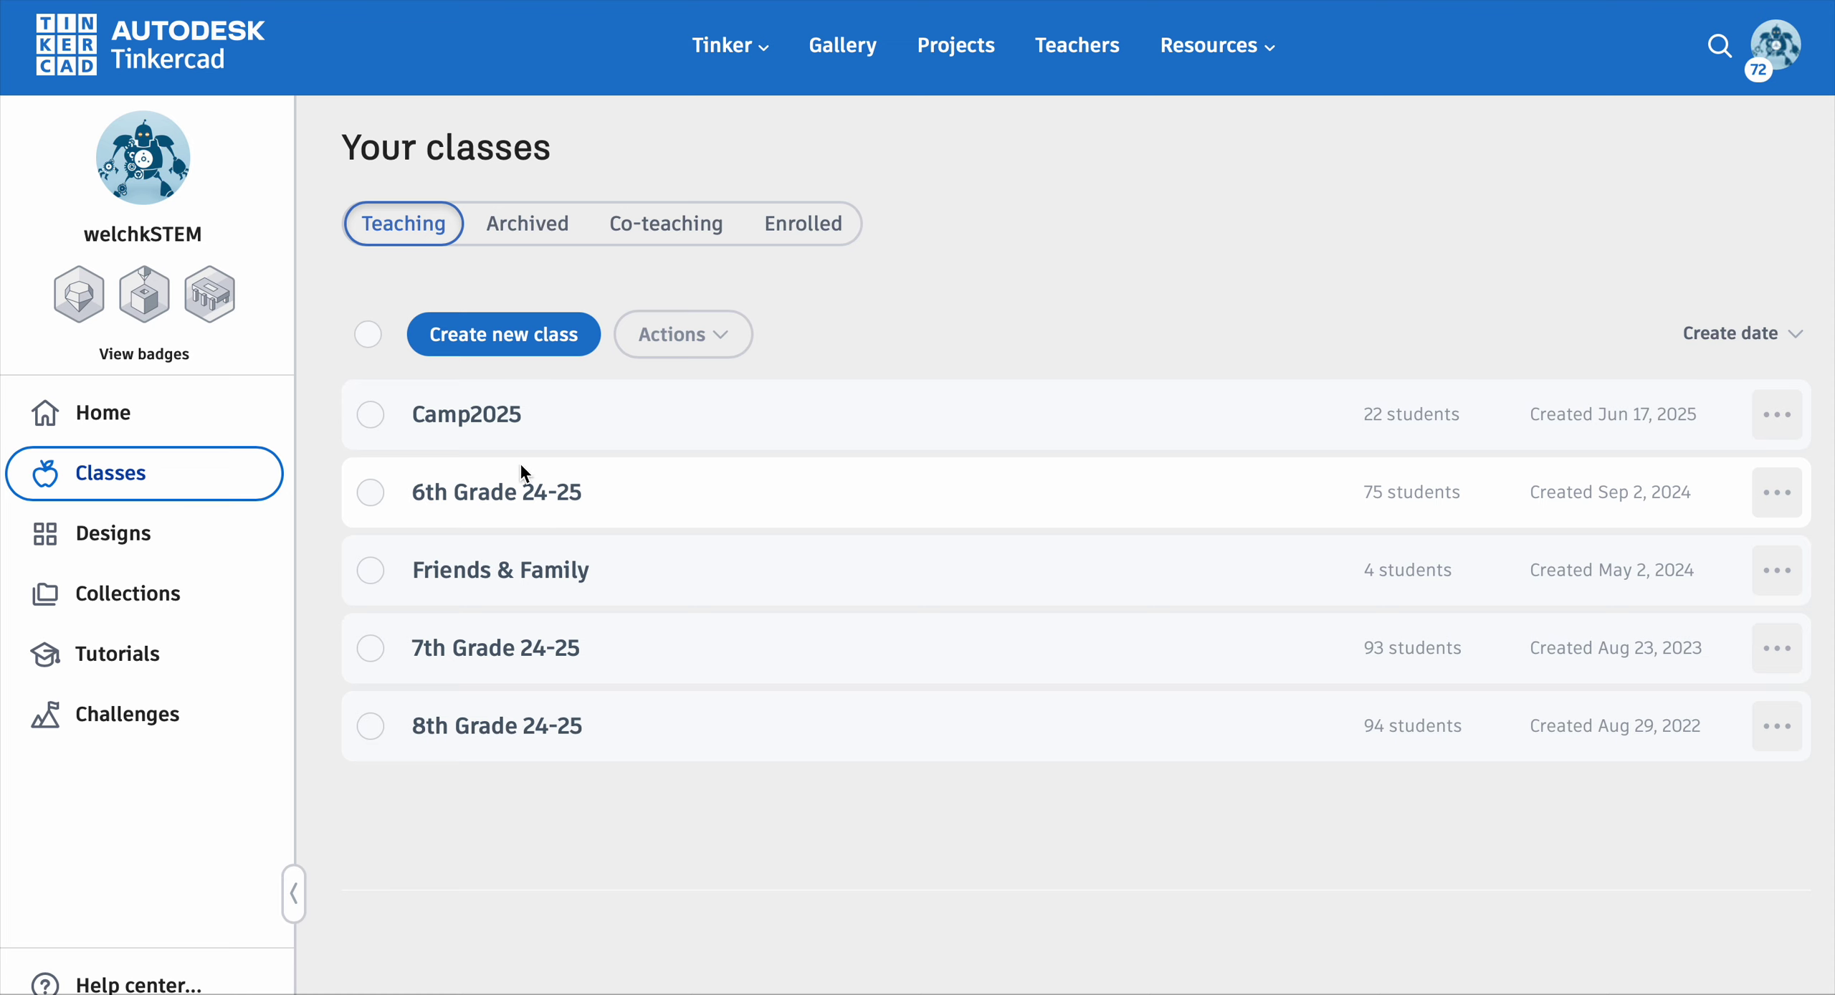
Step: Start a new class named '6th Grade Fall' for grades 6-8
left_click(469, 337)
left_click(659, 193)
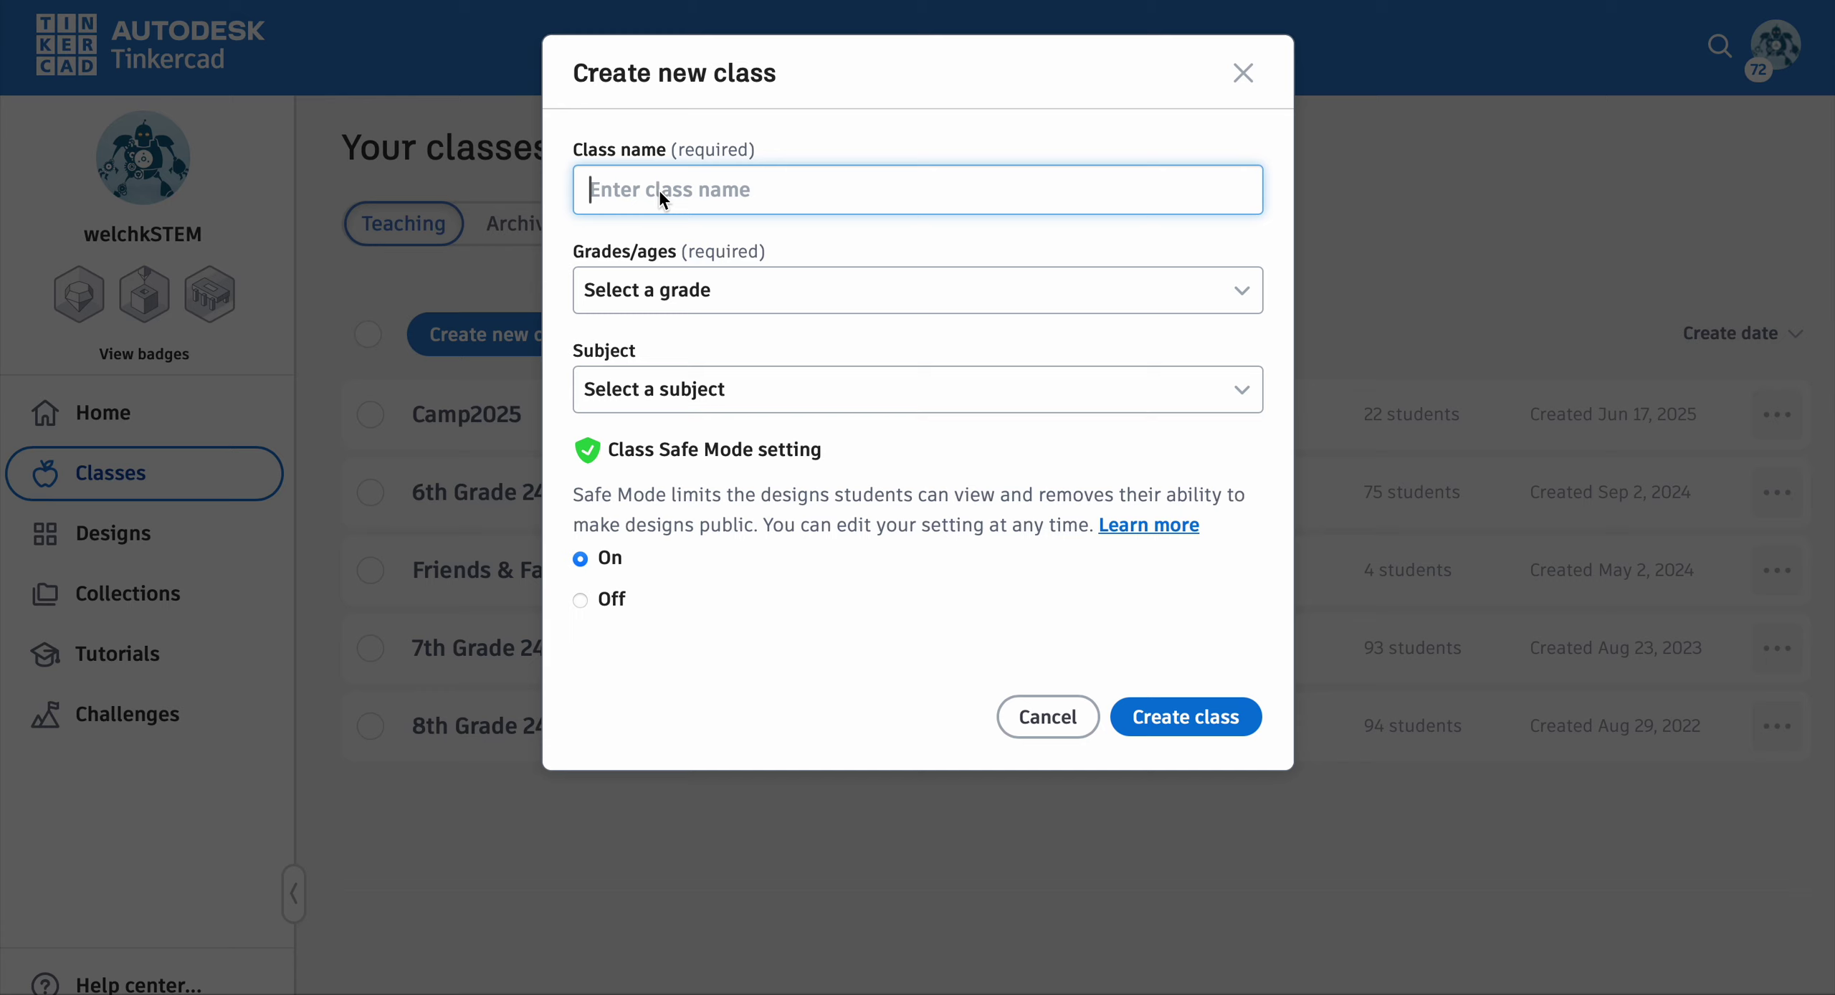
type("6th Grade Fall")
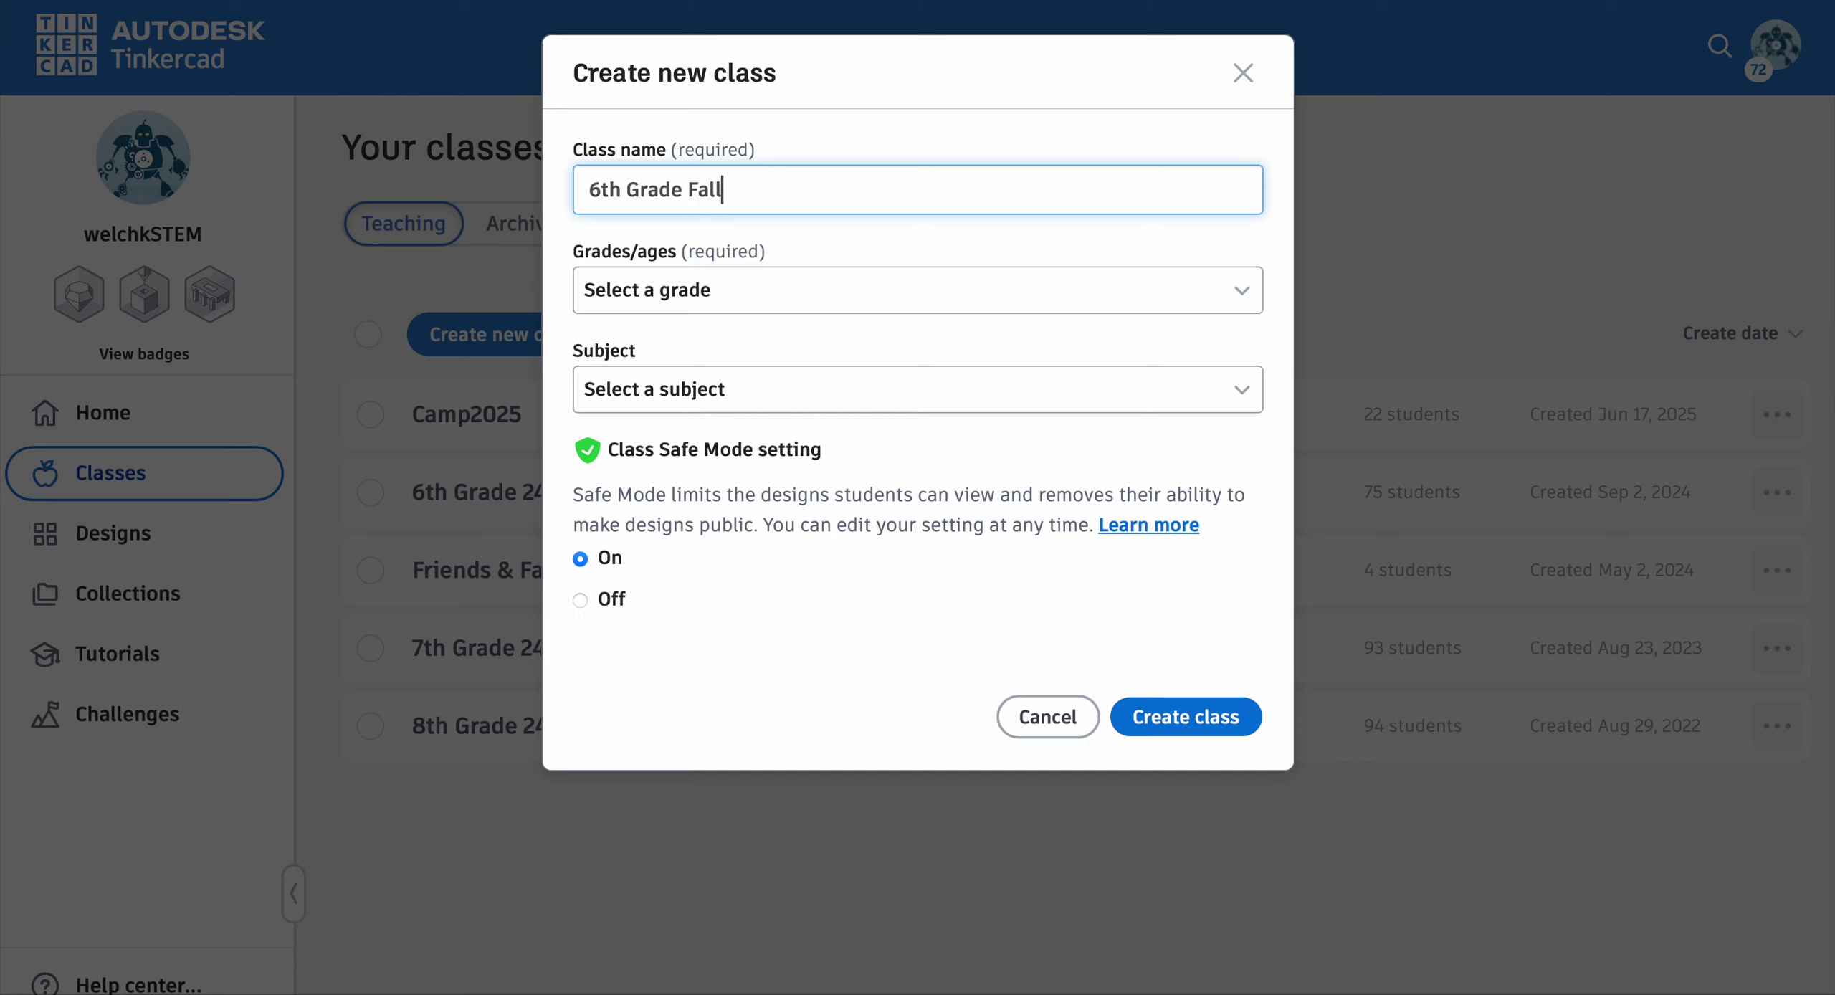
left_click(710, 293)
left_click(600, 438)
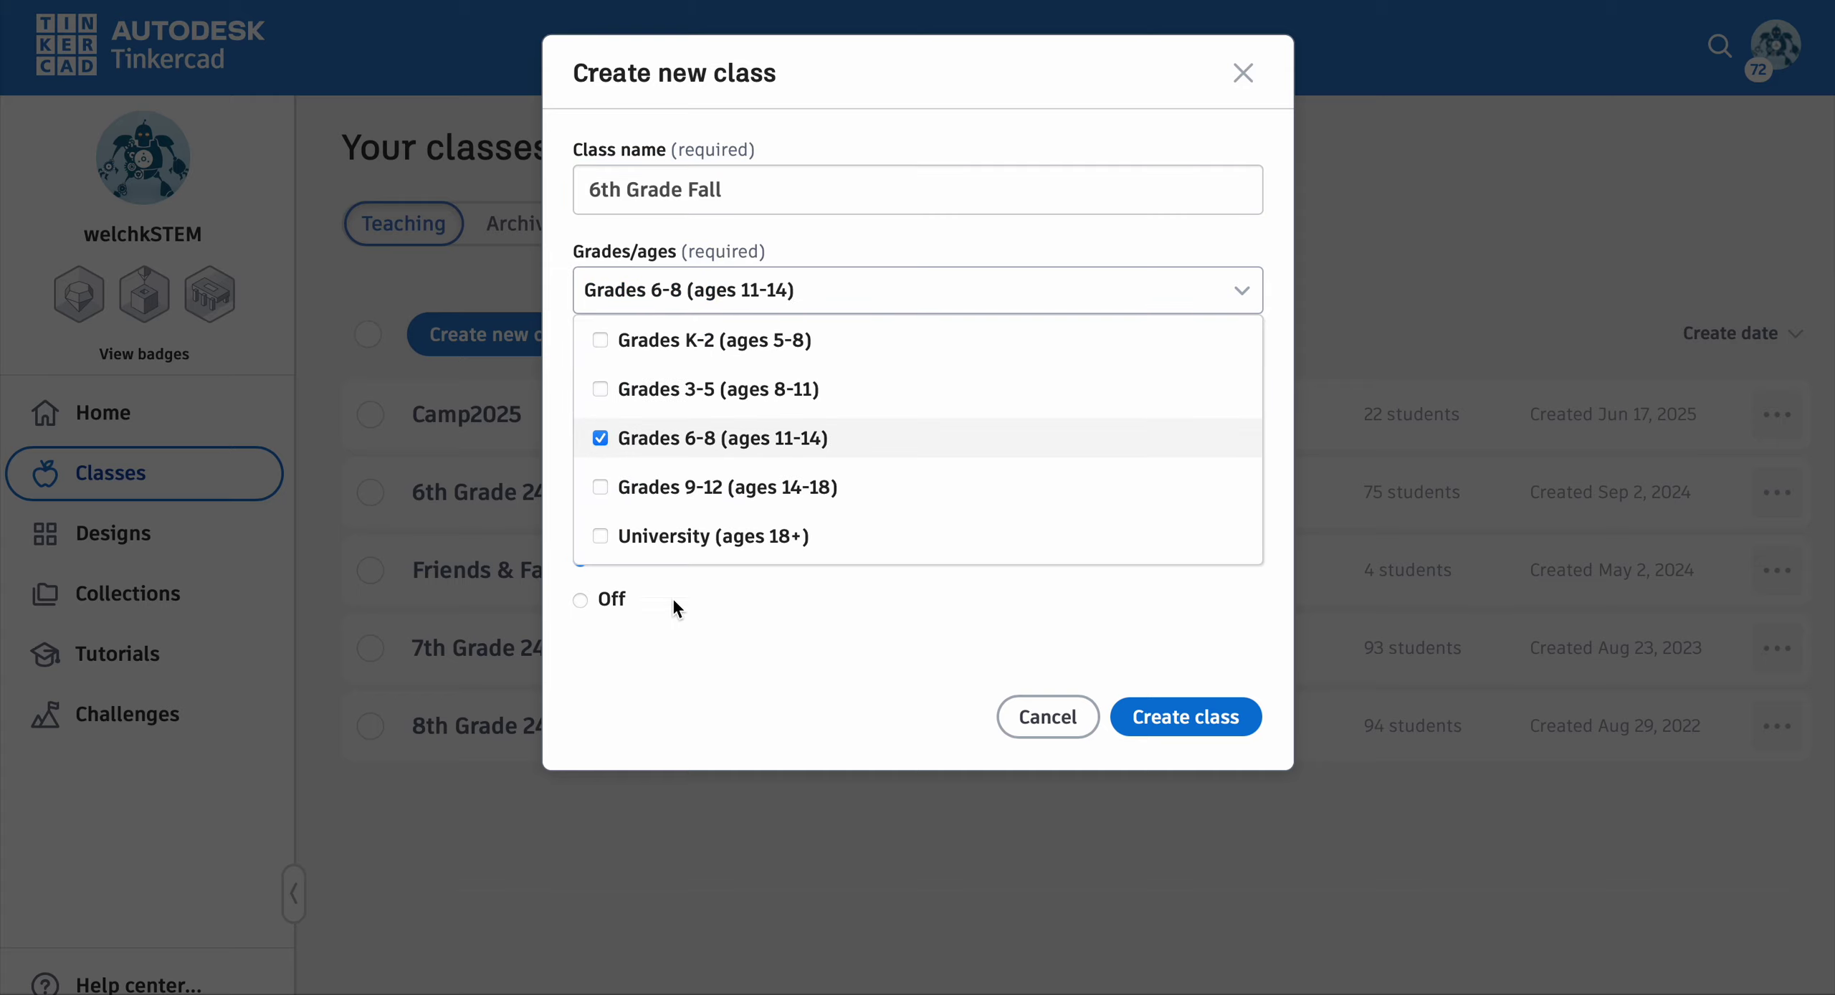
left_click(693, 656)
Step: Add Science, Technology, Engineering and Mathematics as subjects and create the class
left_click(690, 390)
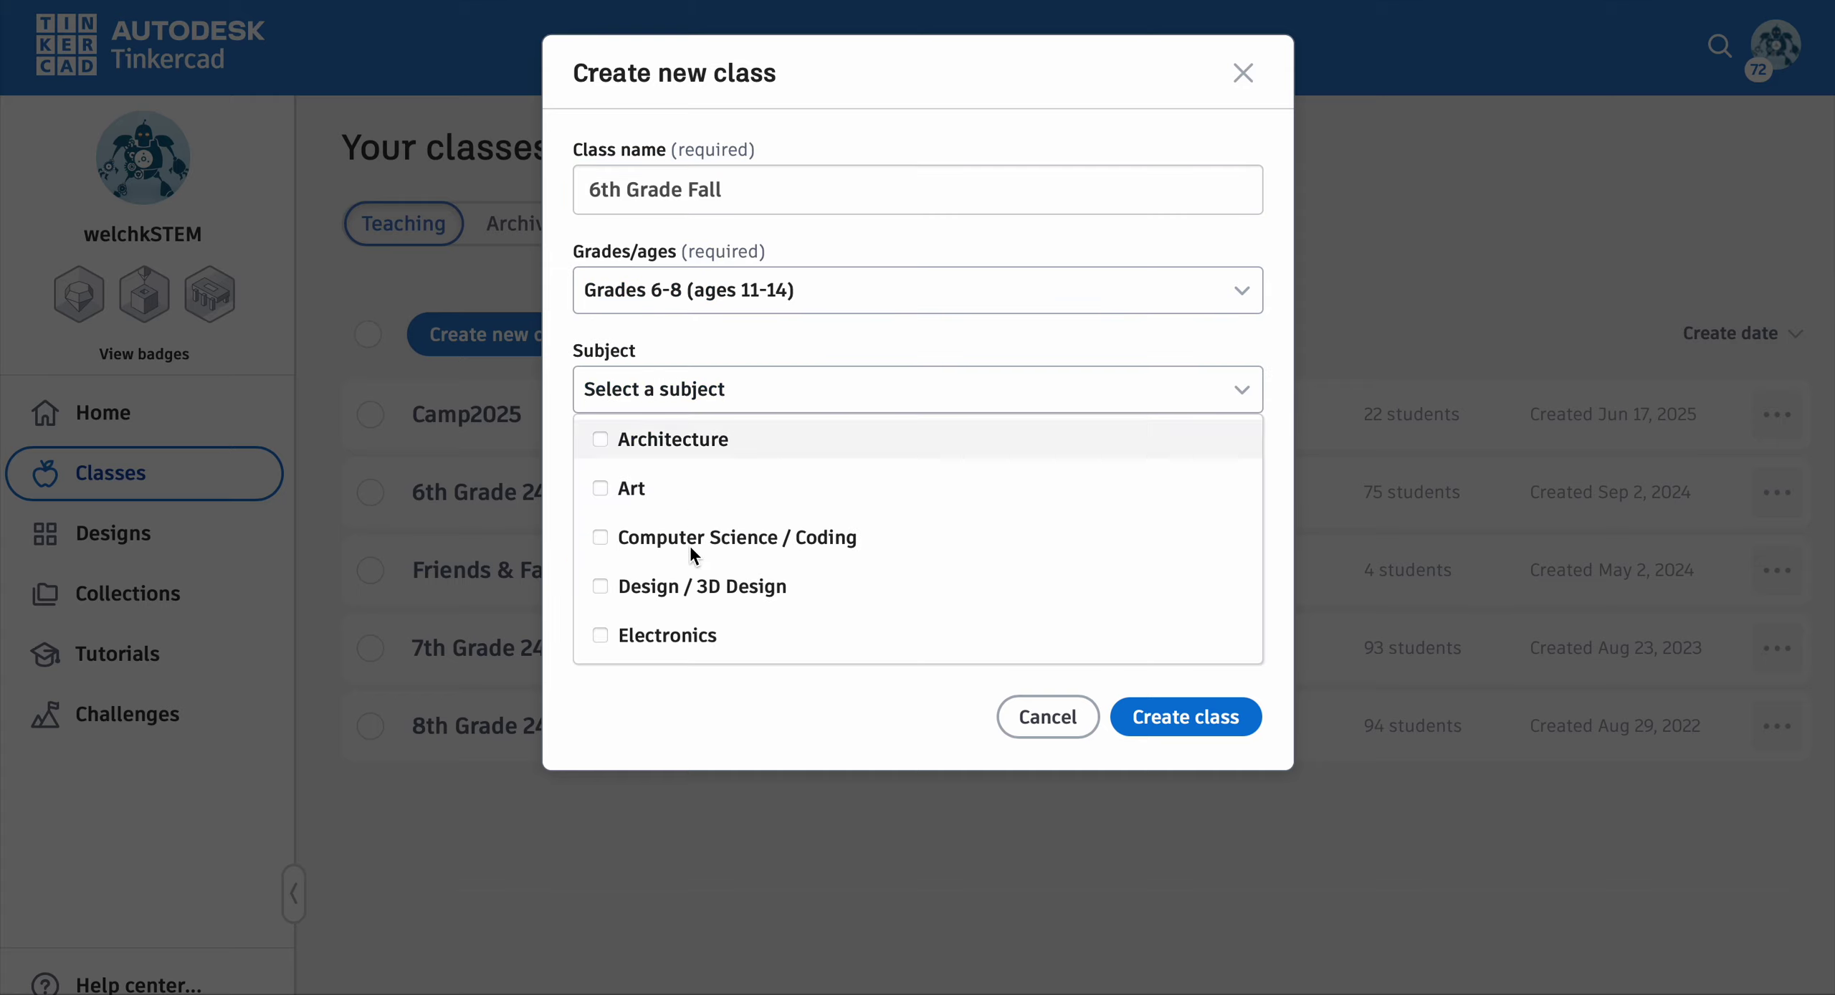
scroll(690, 573, "down", 5)
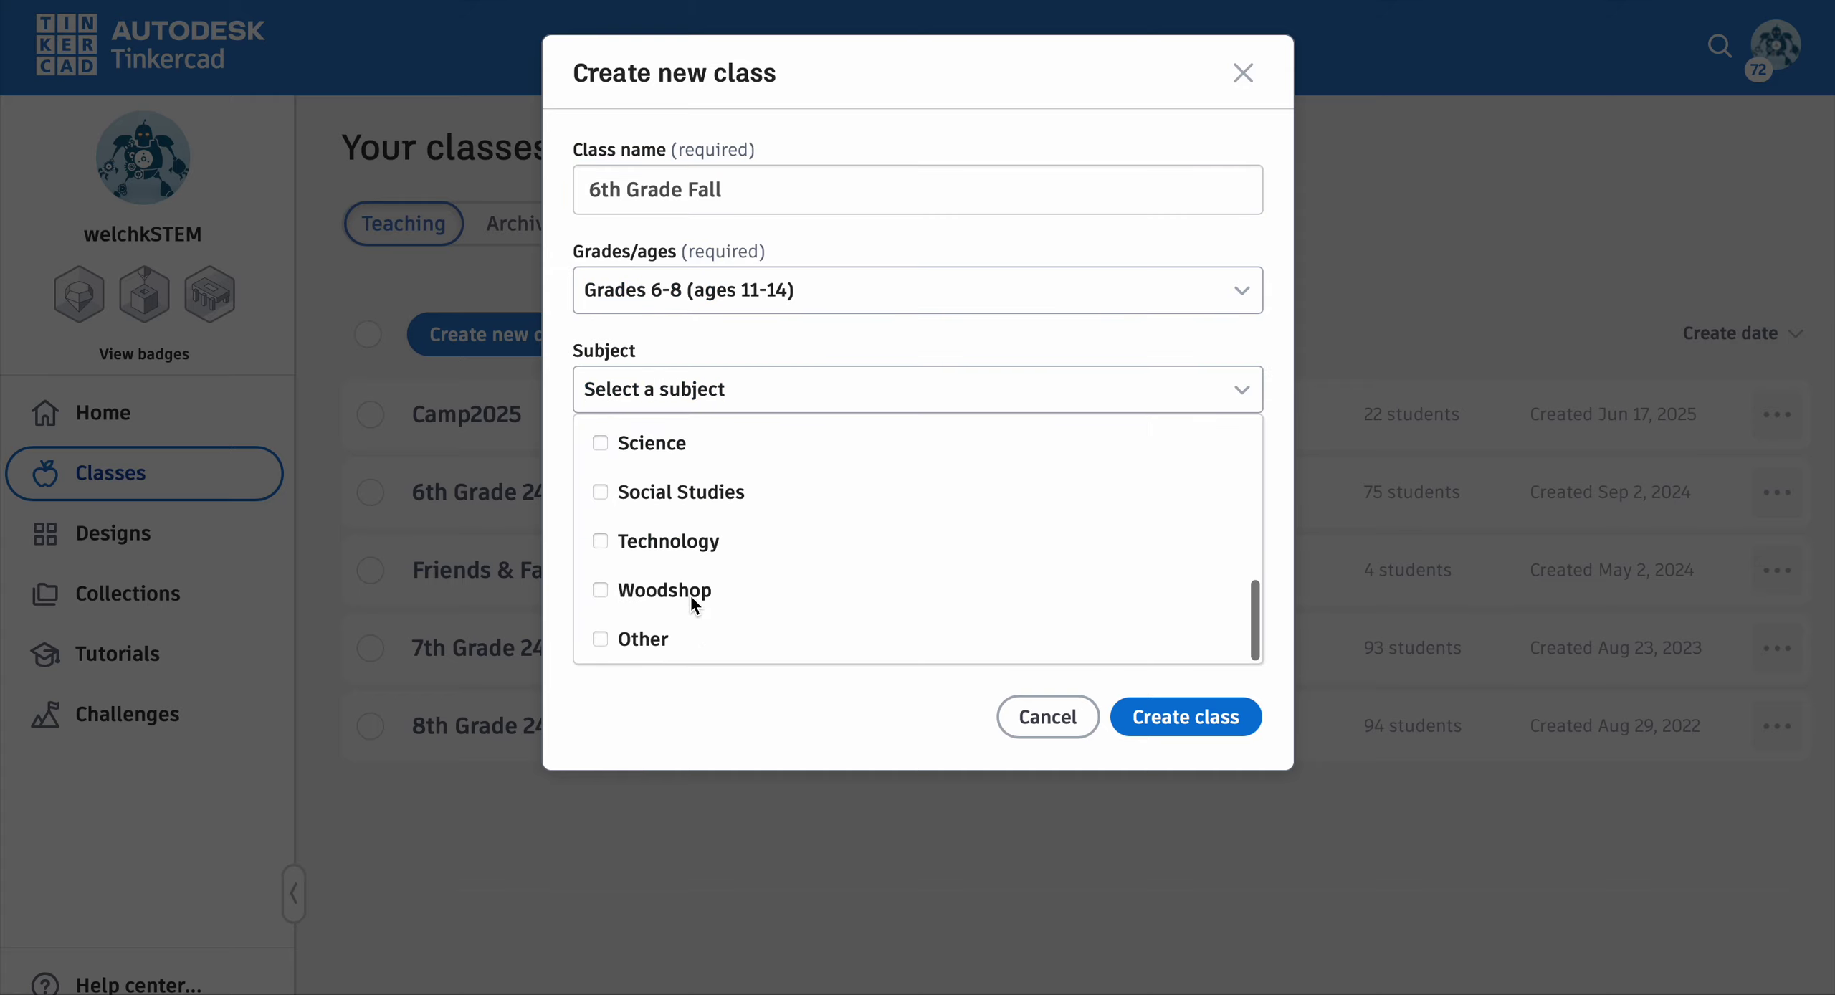
left_click(606, 442)
left_click(602, 537)
scroll(604, 542, "up", 3)
scroll(602, 537, "up", 1)
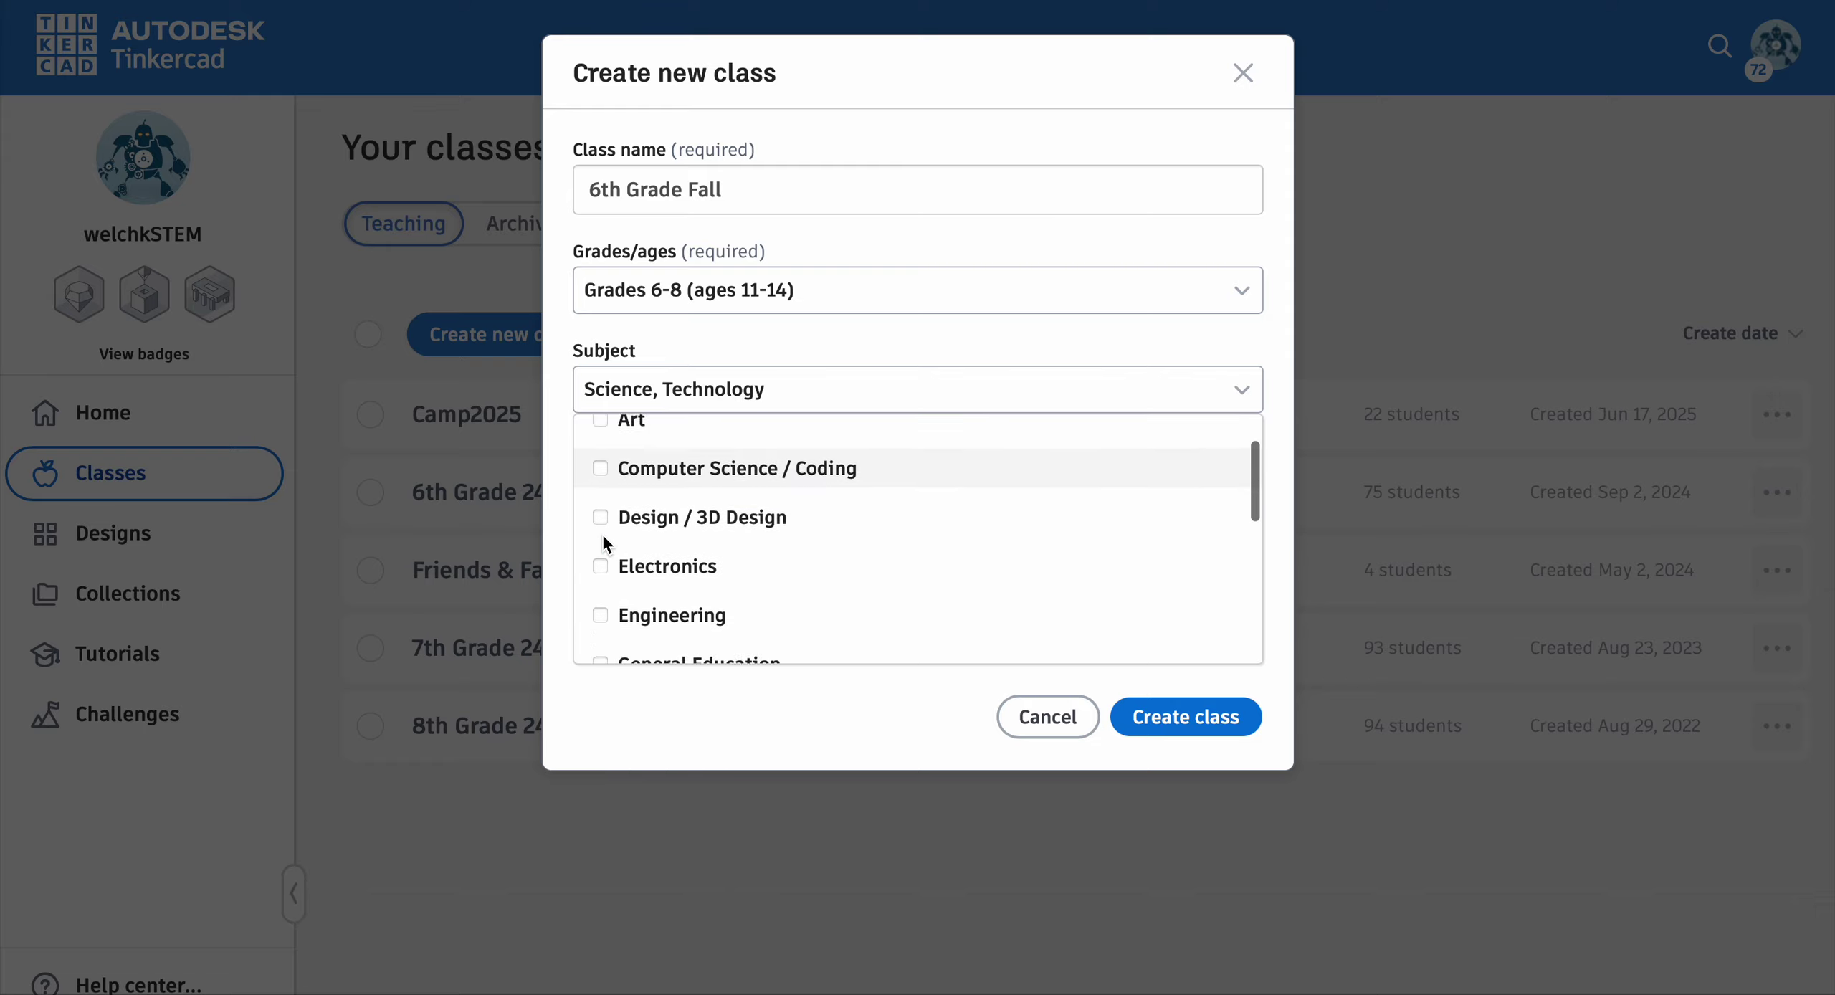
scroll(602, 533, "down", 3)
left_click(601, 496)
left_click(600, 643)
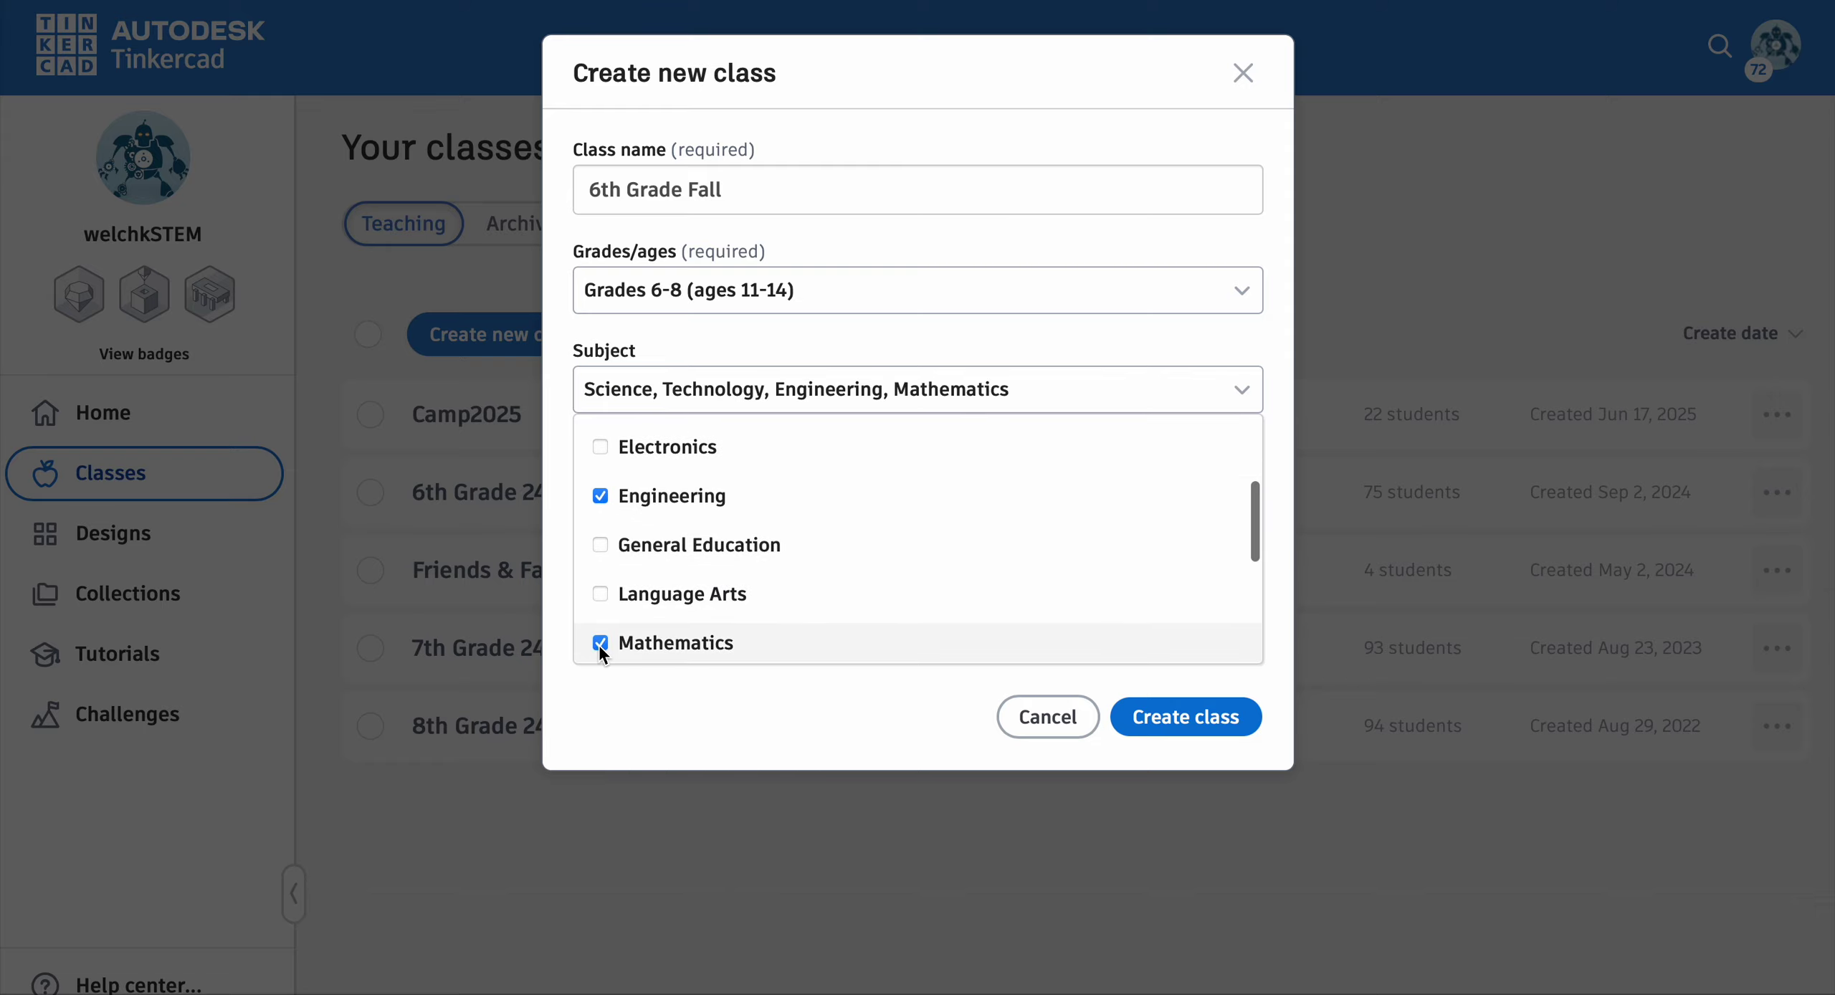
left_click(878, 738)
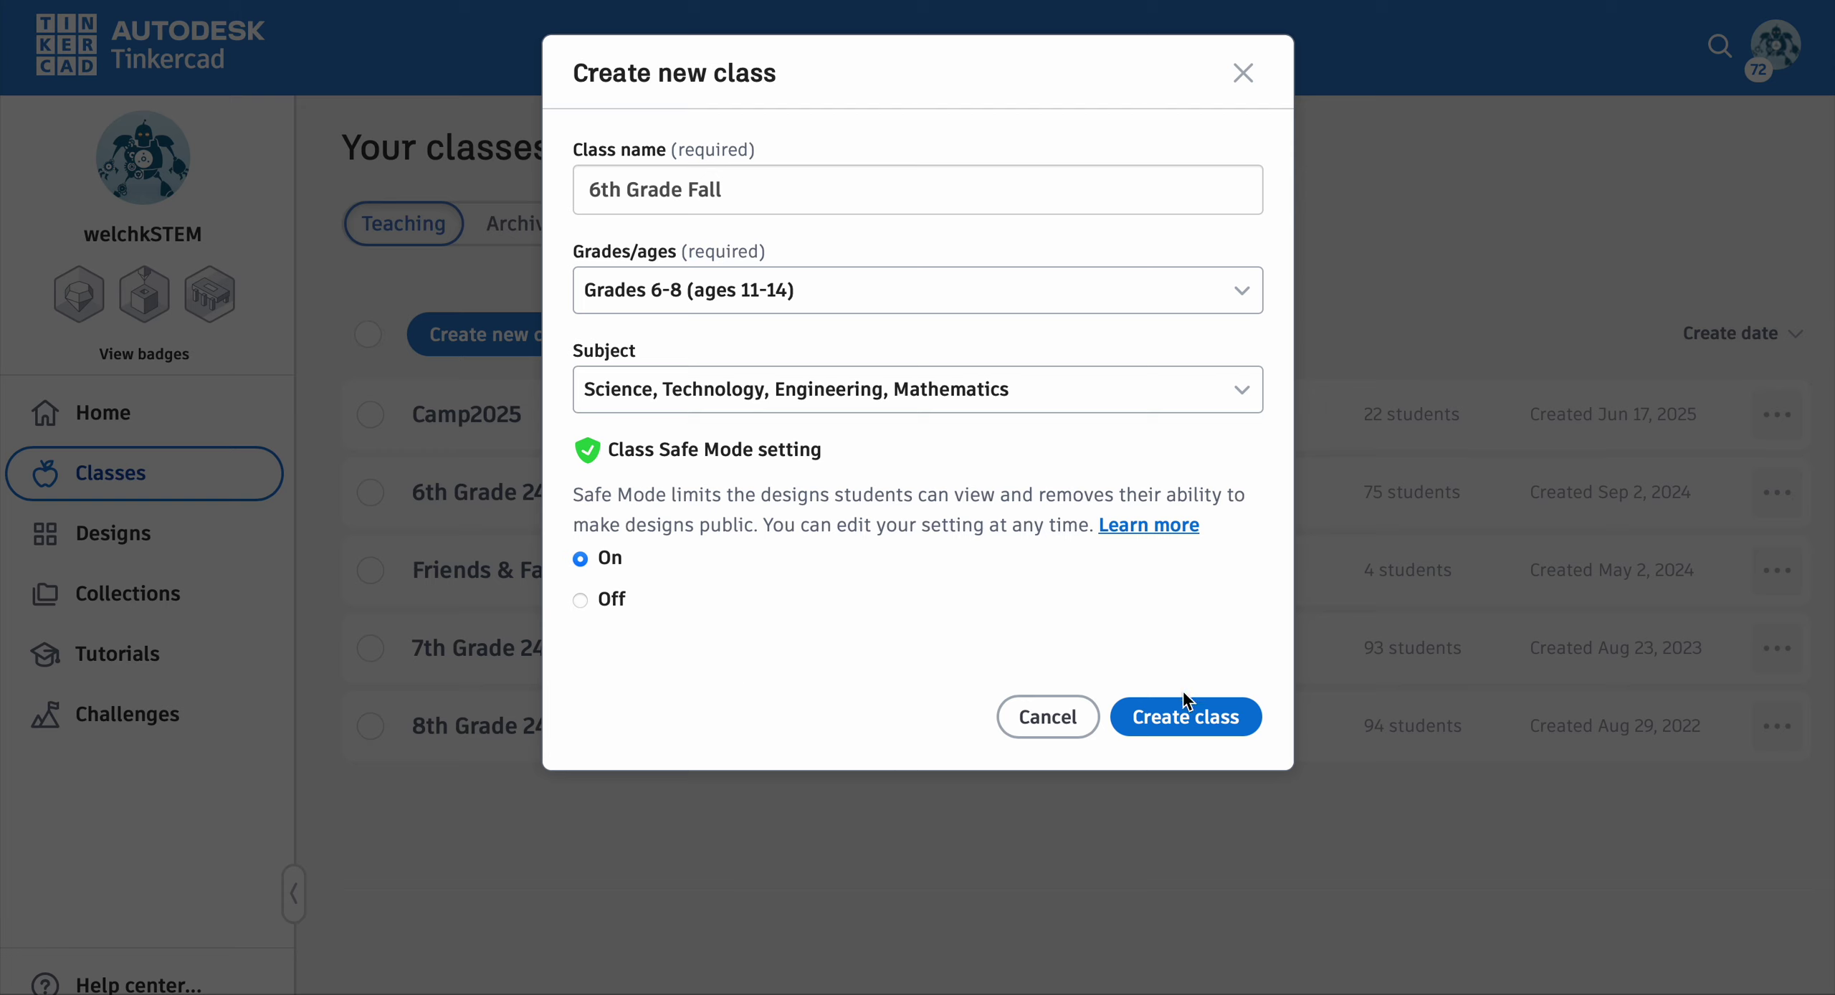
left_click(1179, 715)
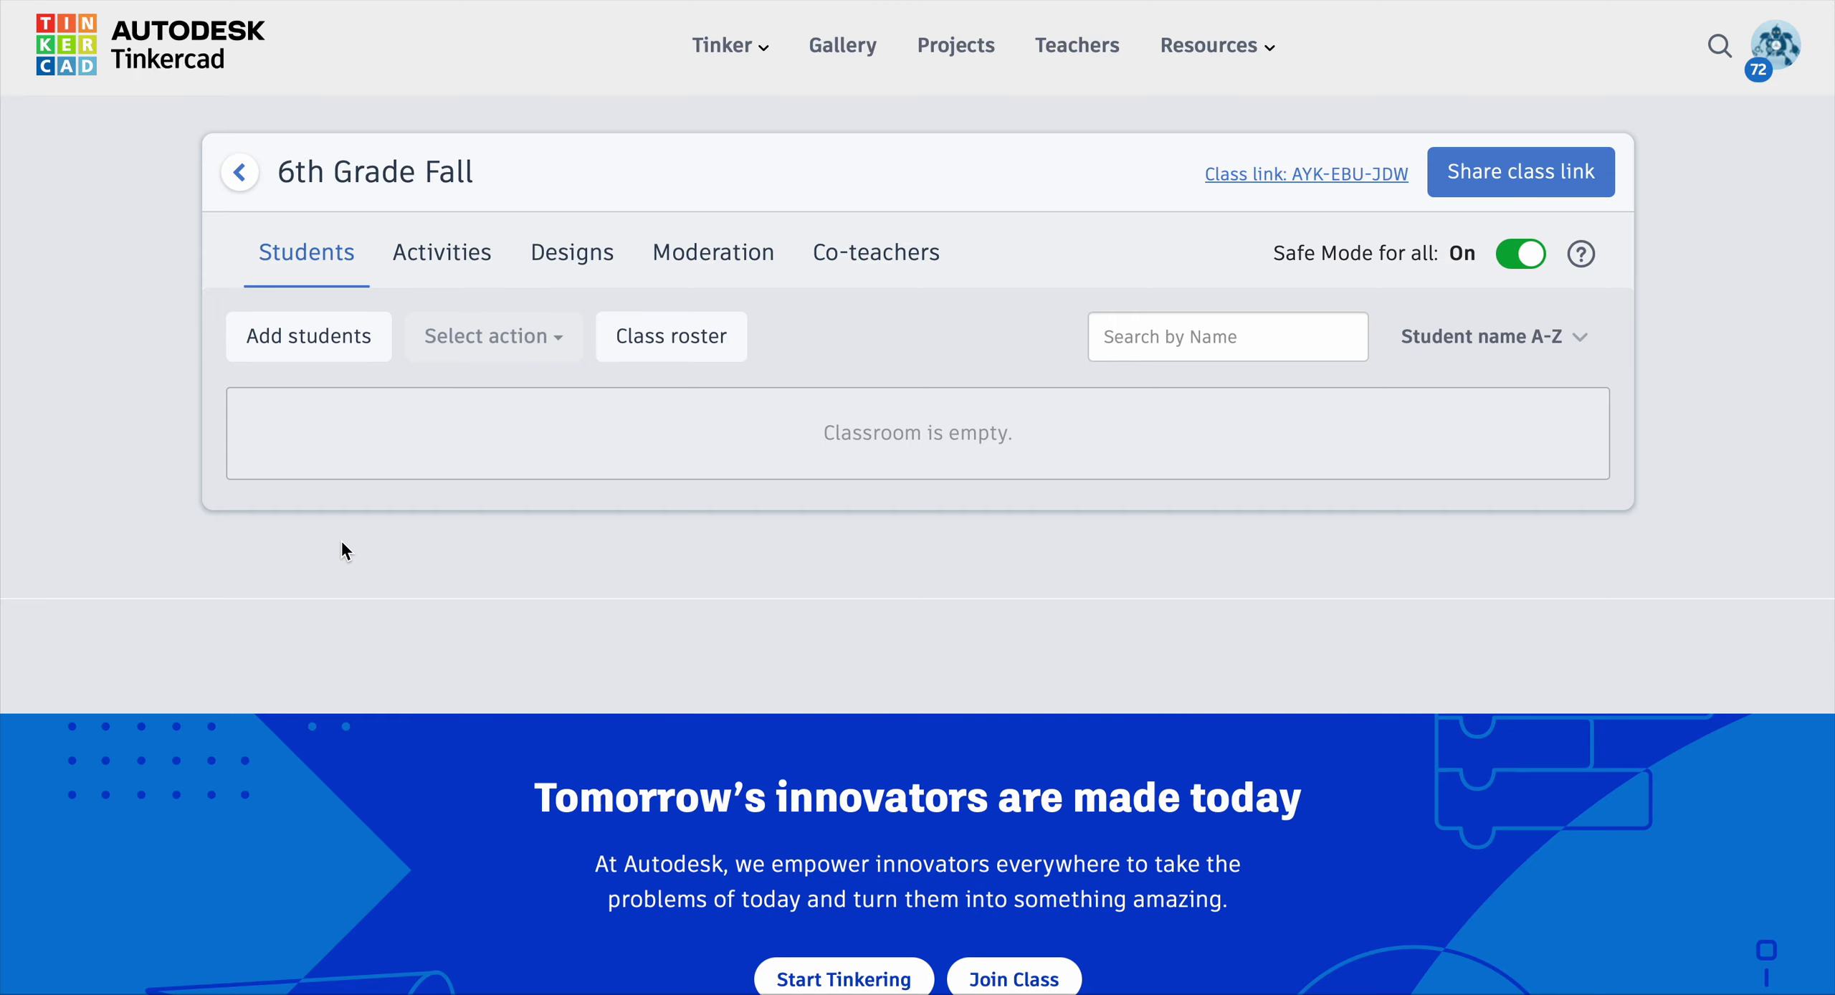
Step: Paste a list of four student names and add them as class seats
left_click(294, 352)
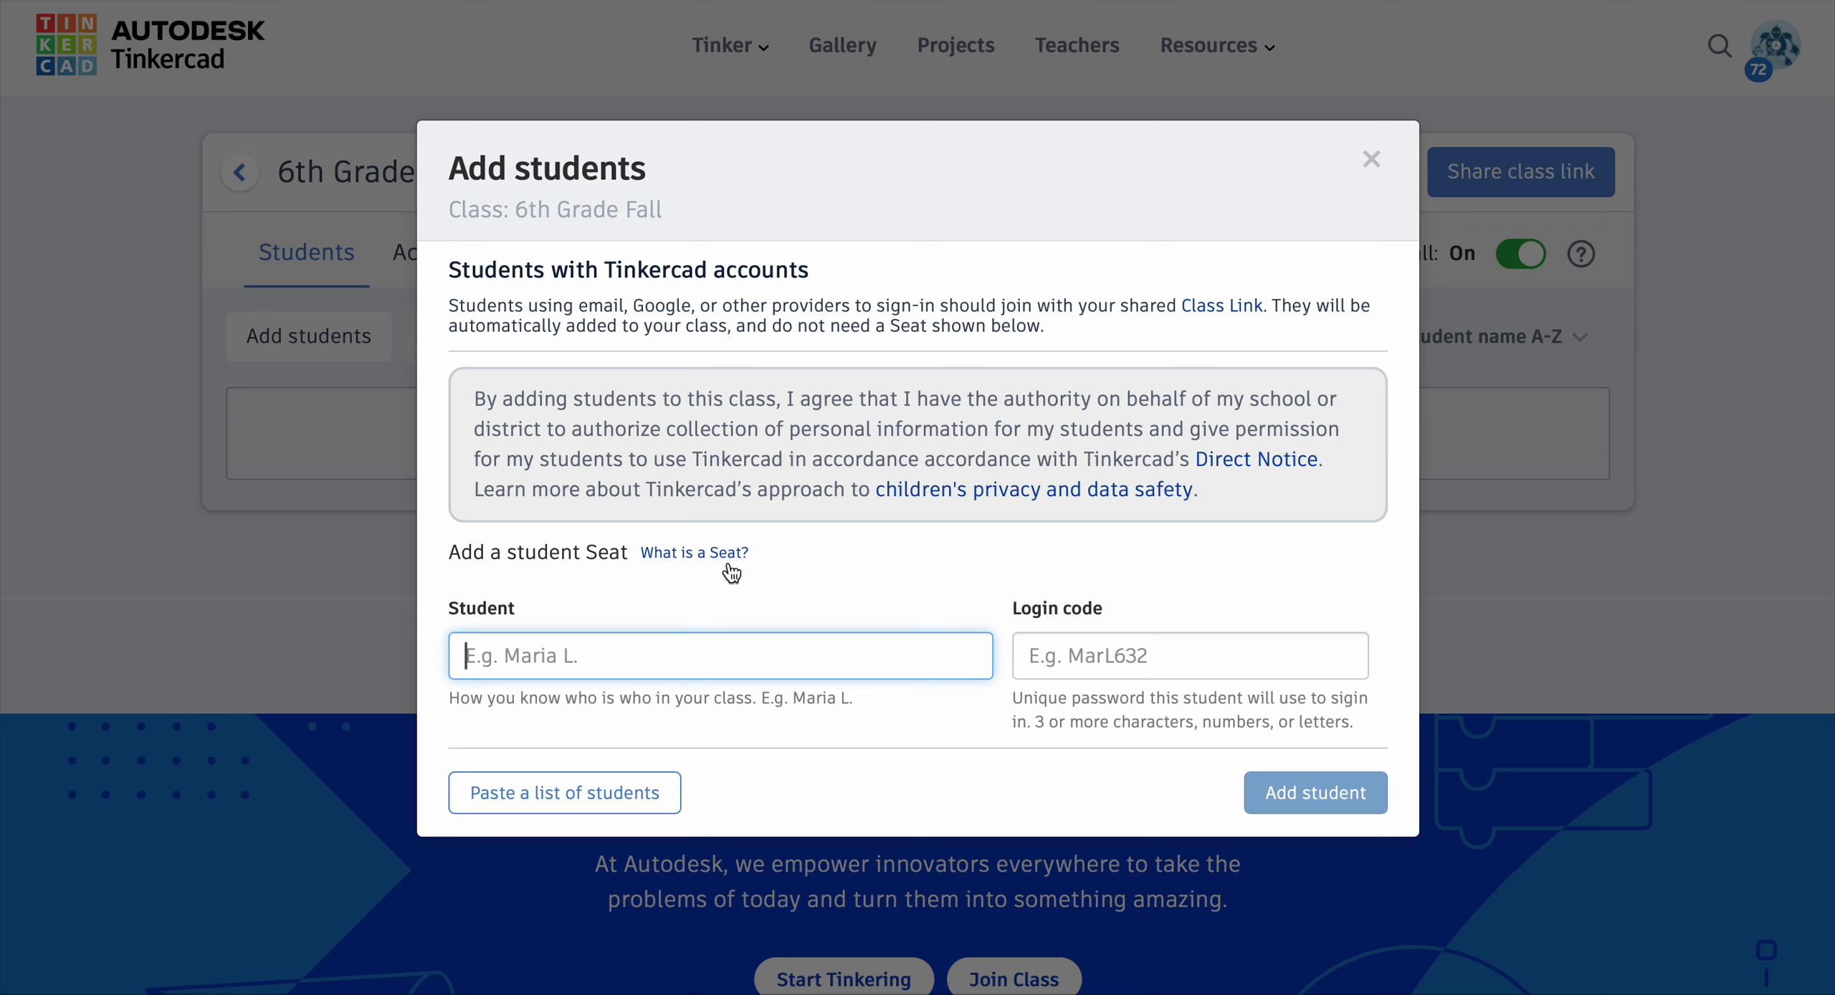
left_click(564, 792)
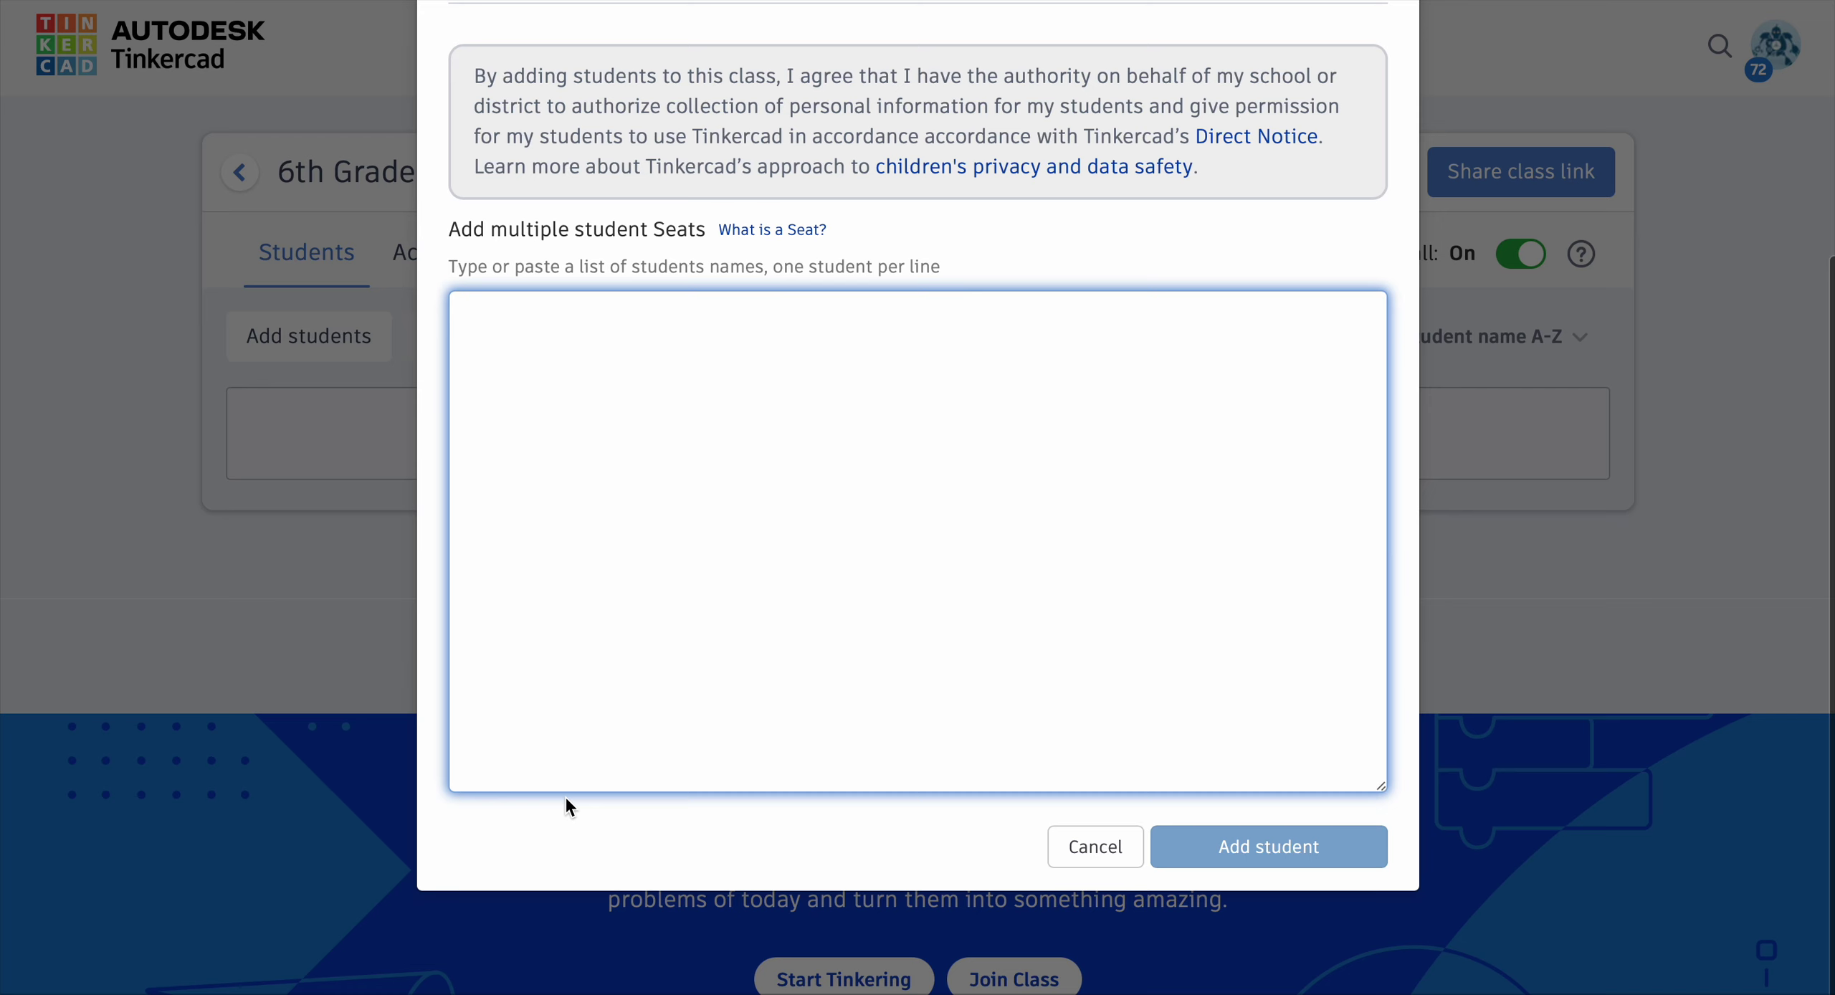
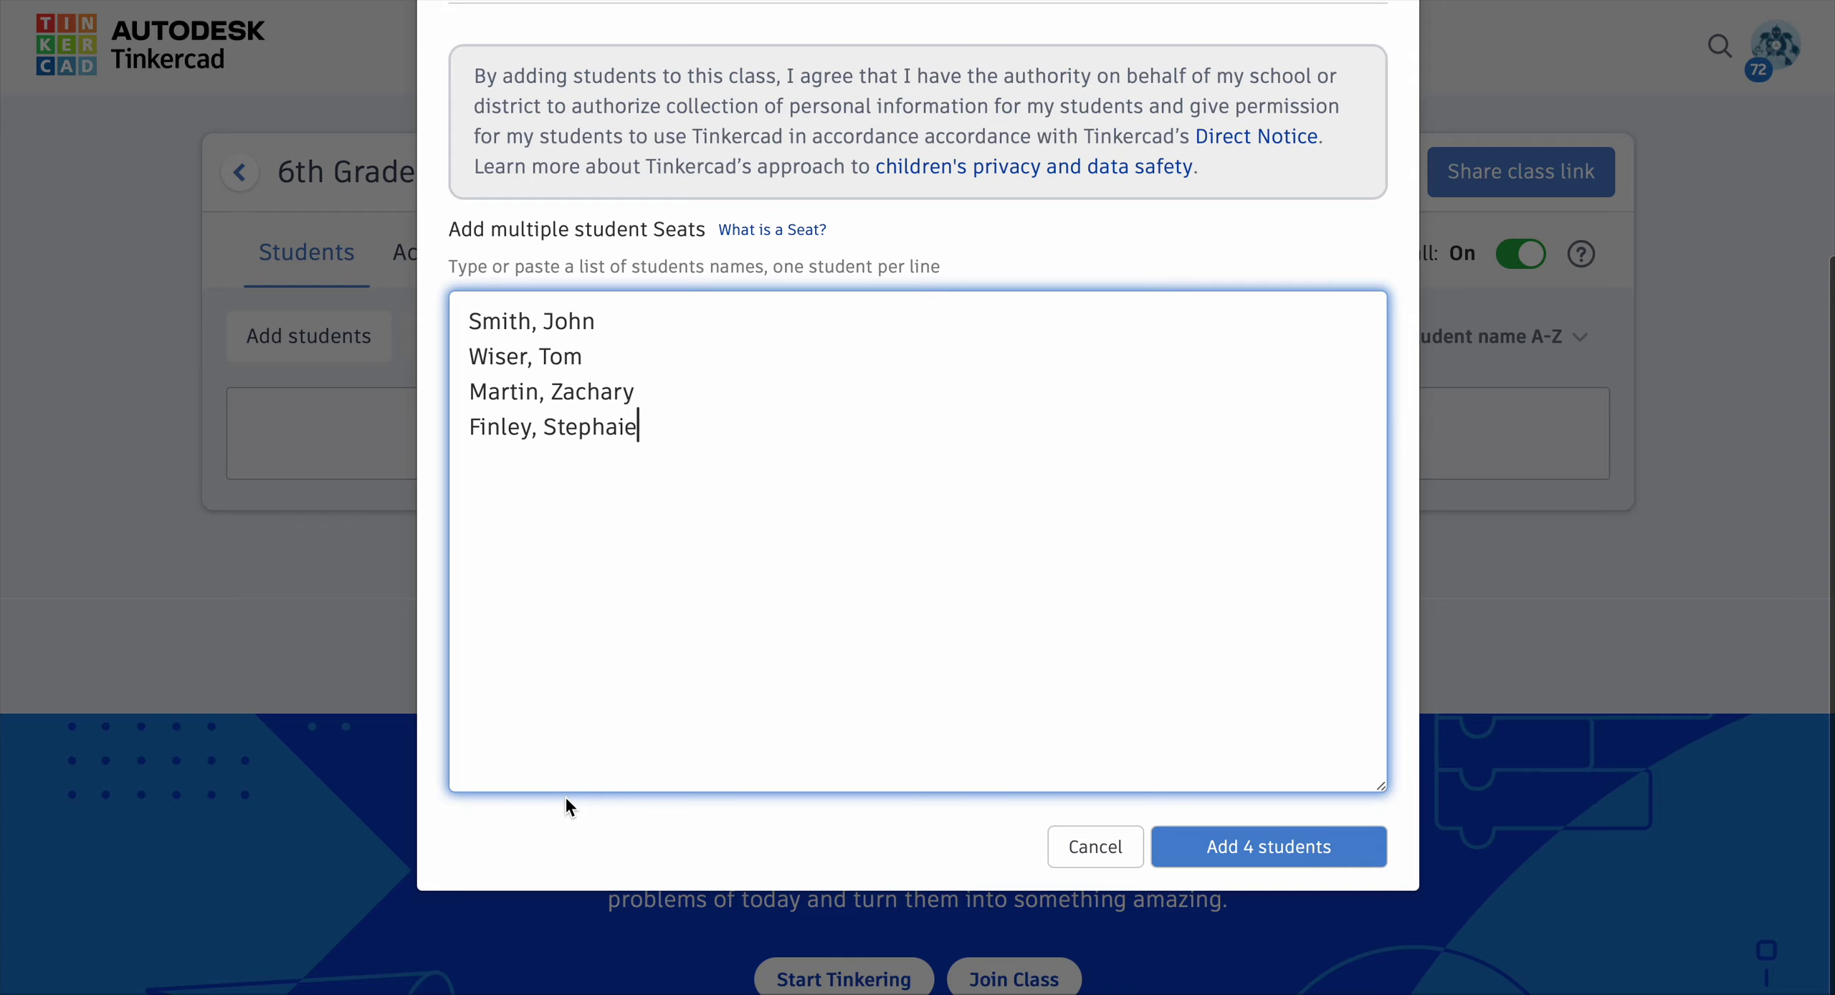
left_click(1208, 847)
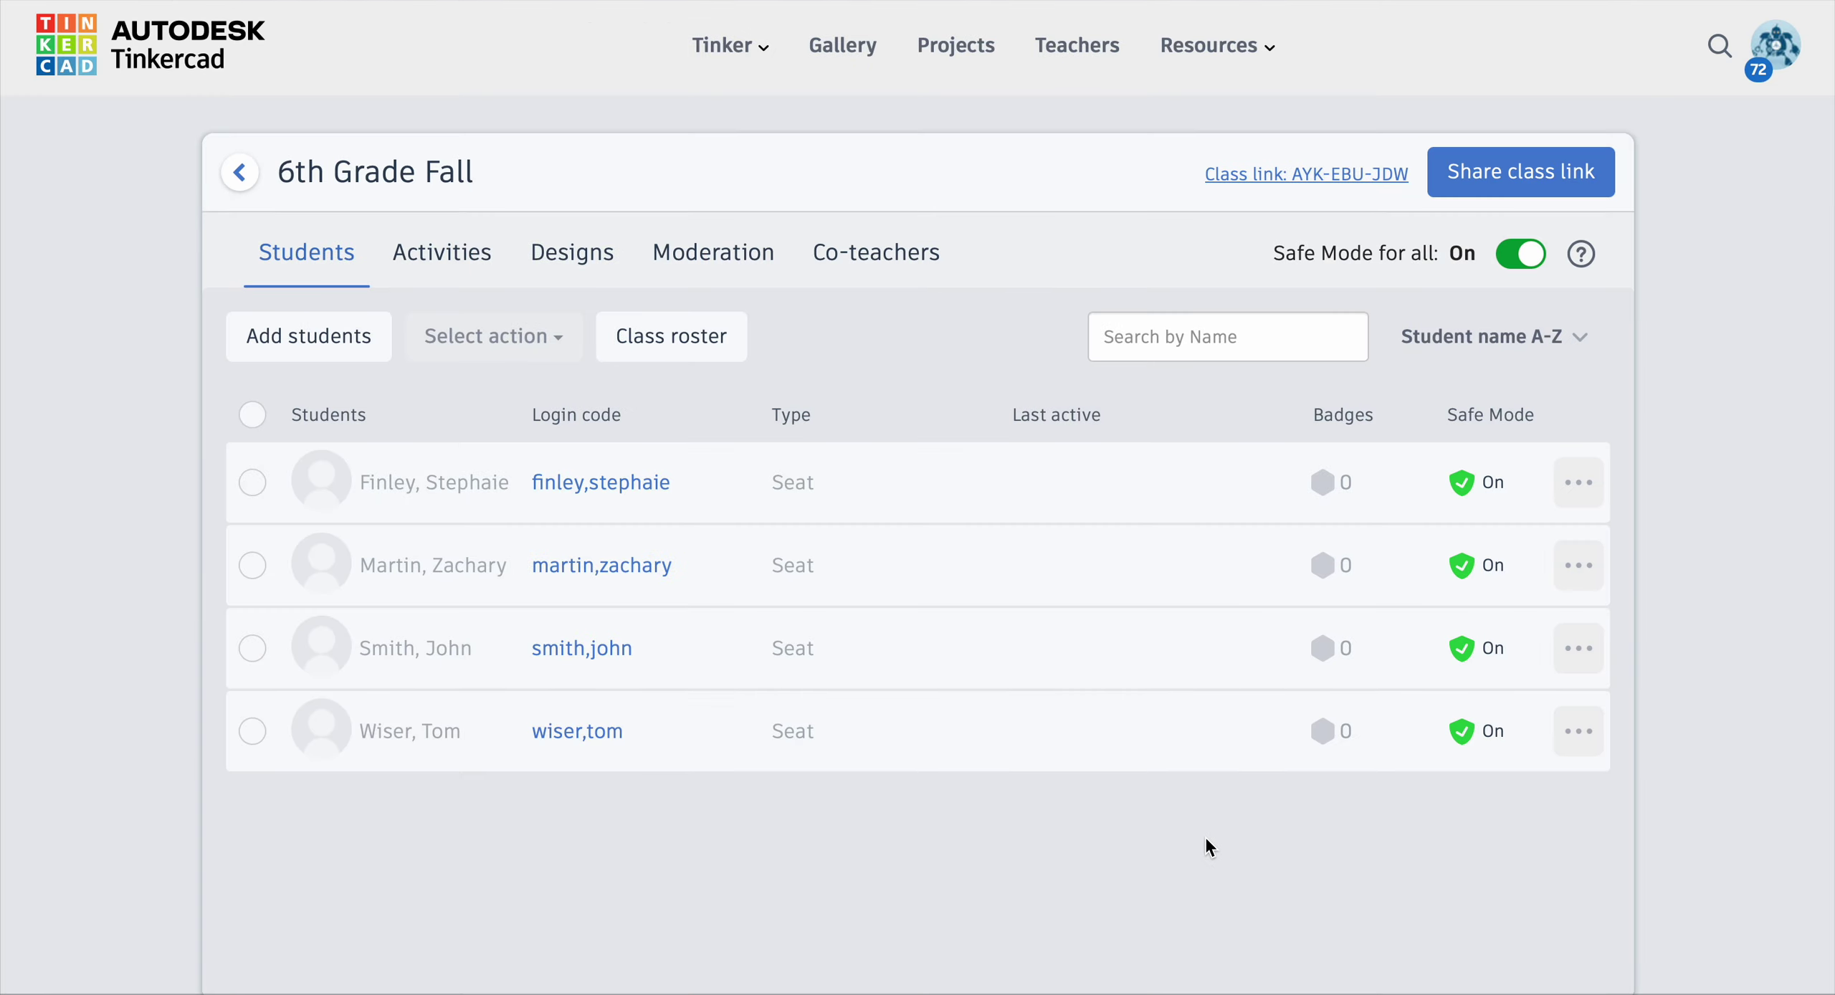
scroll(1205, 838, "down", 2)
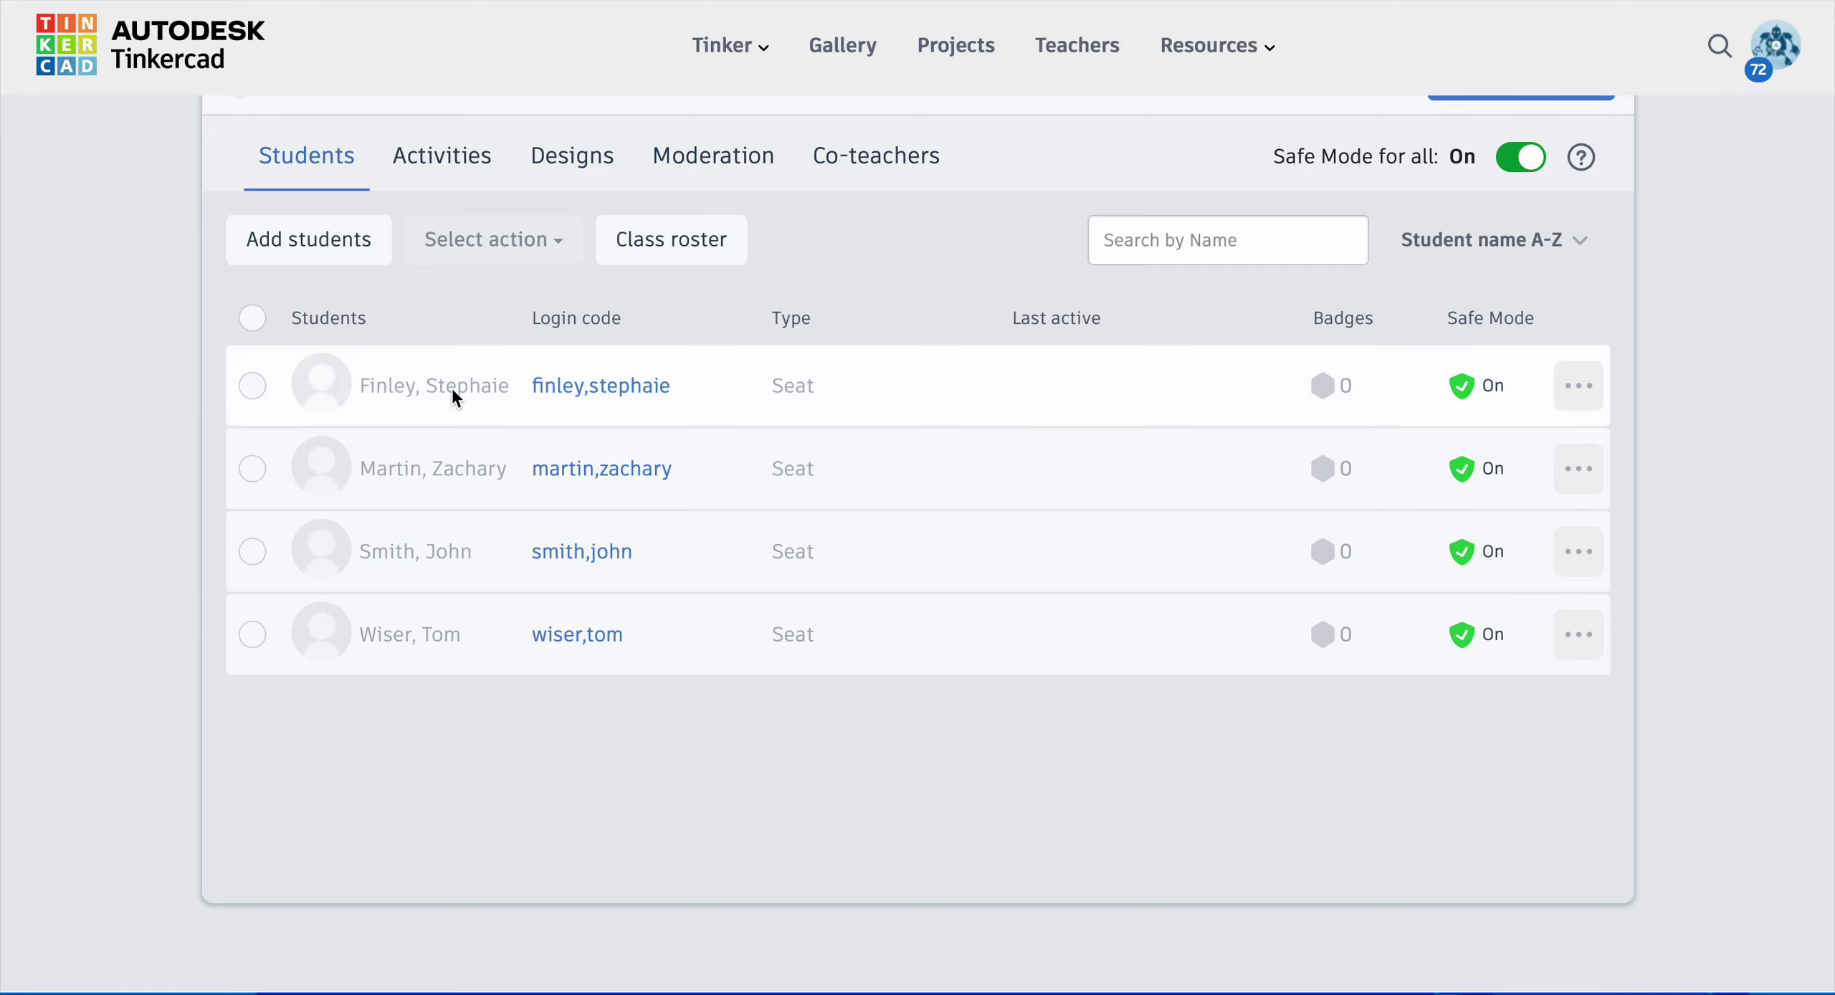
Step: Trim the first two login codes down to surname plus first initial
mouse_move(551, 390)
left_click(597, 393)
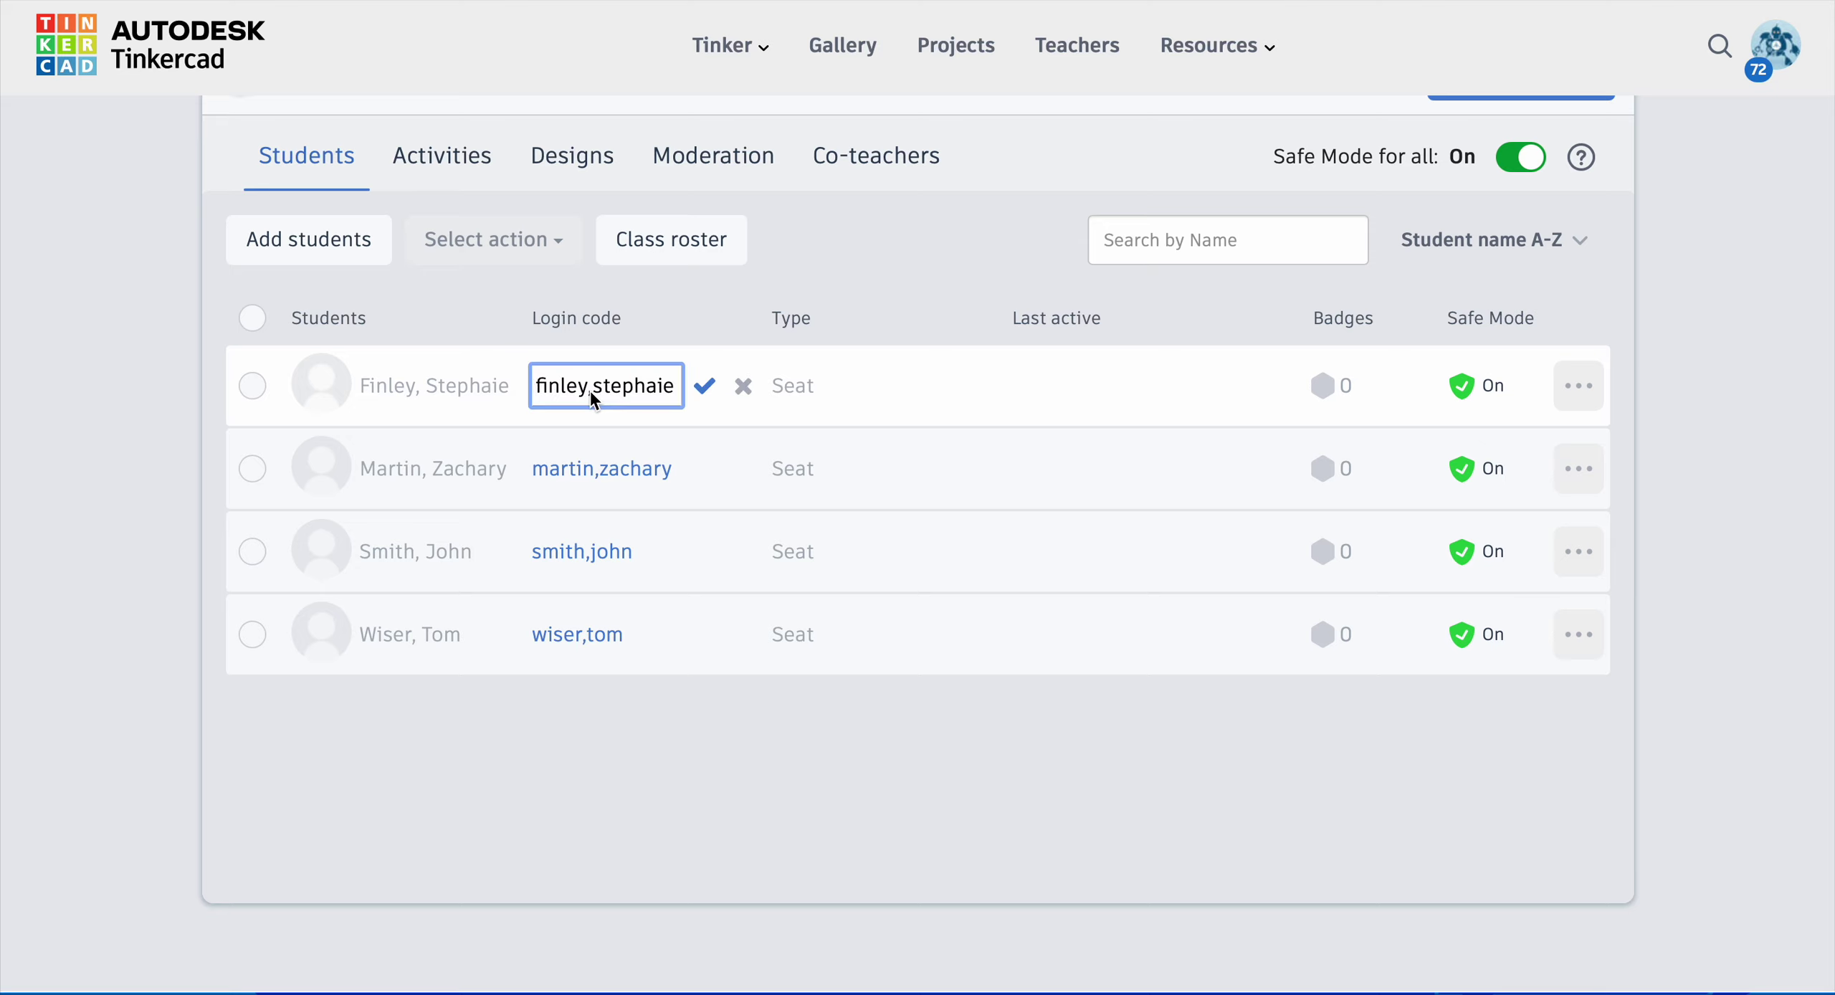
left_click_drag(590, 393, 699, 405)
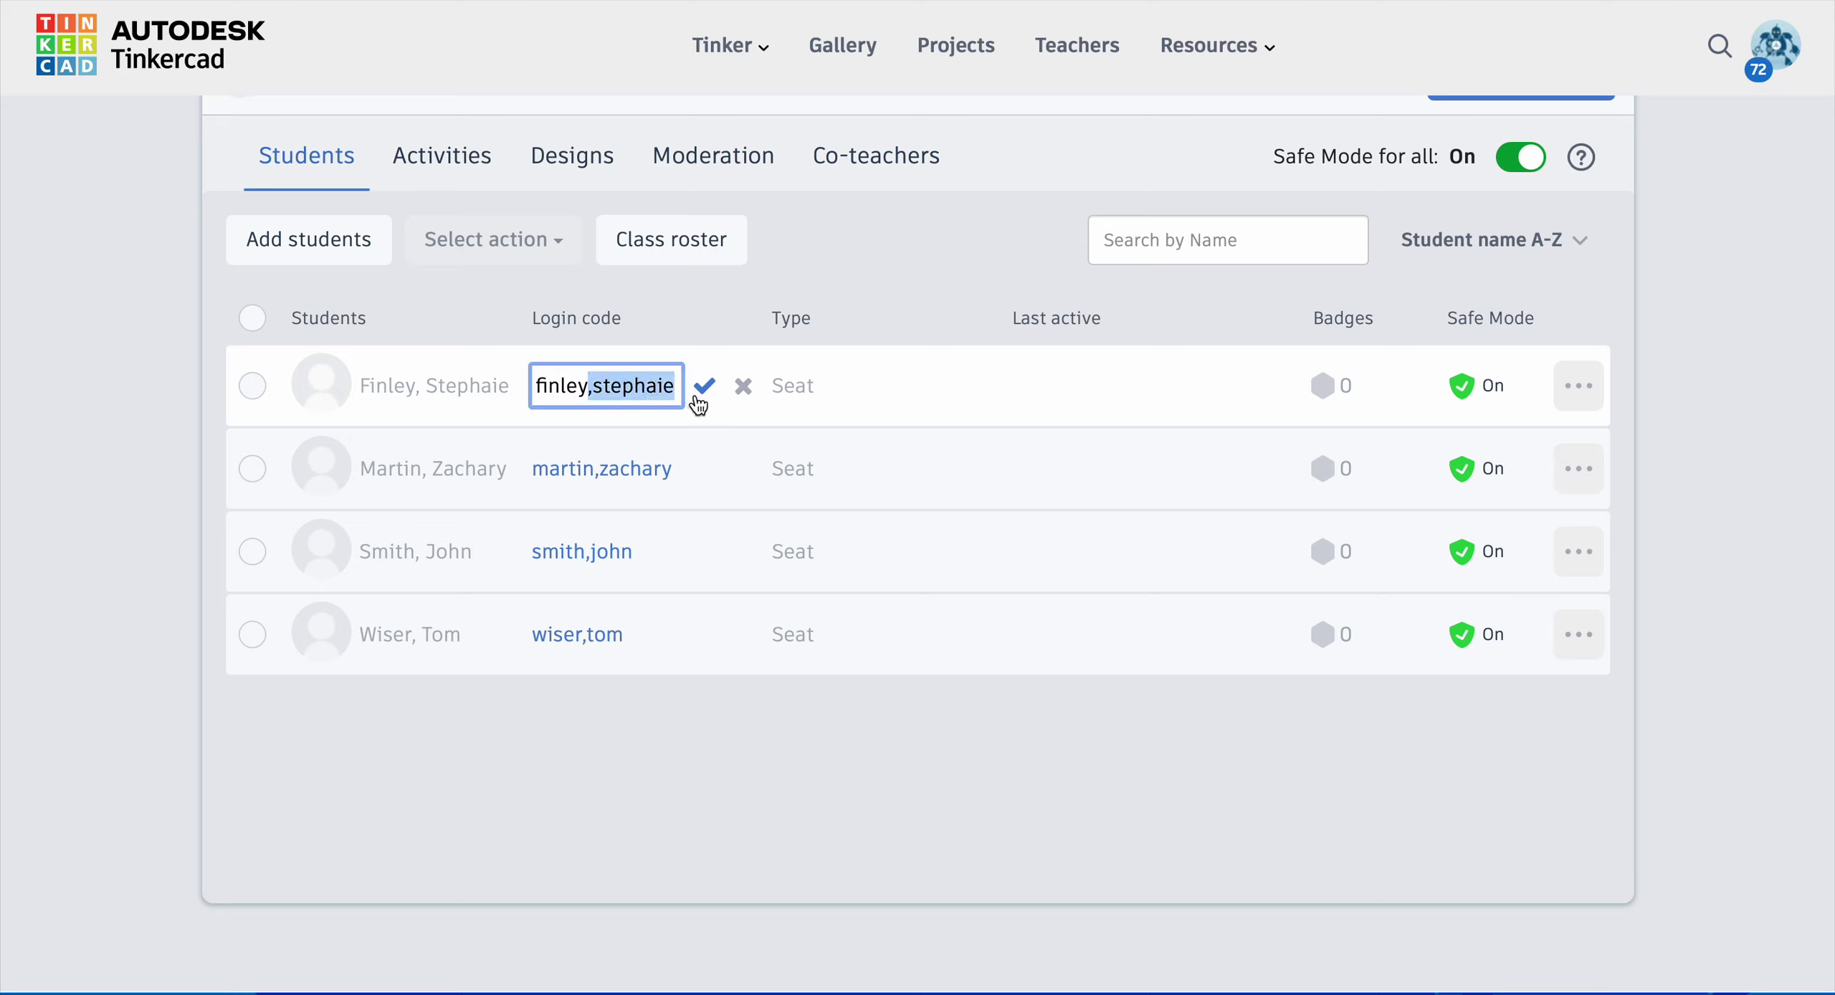
type("s")
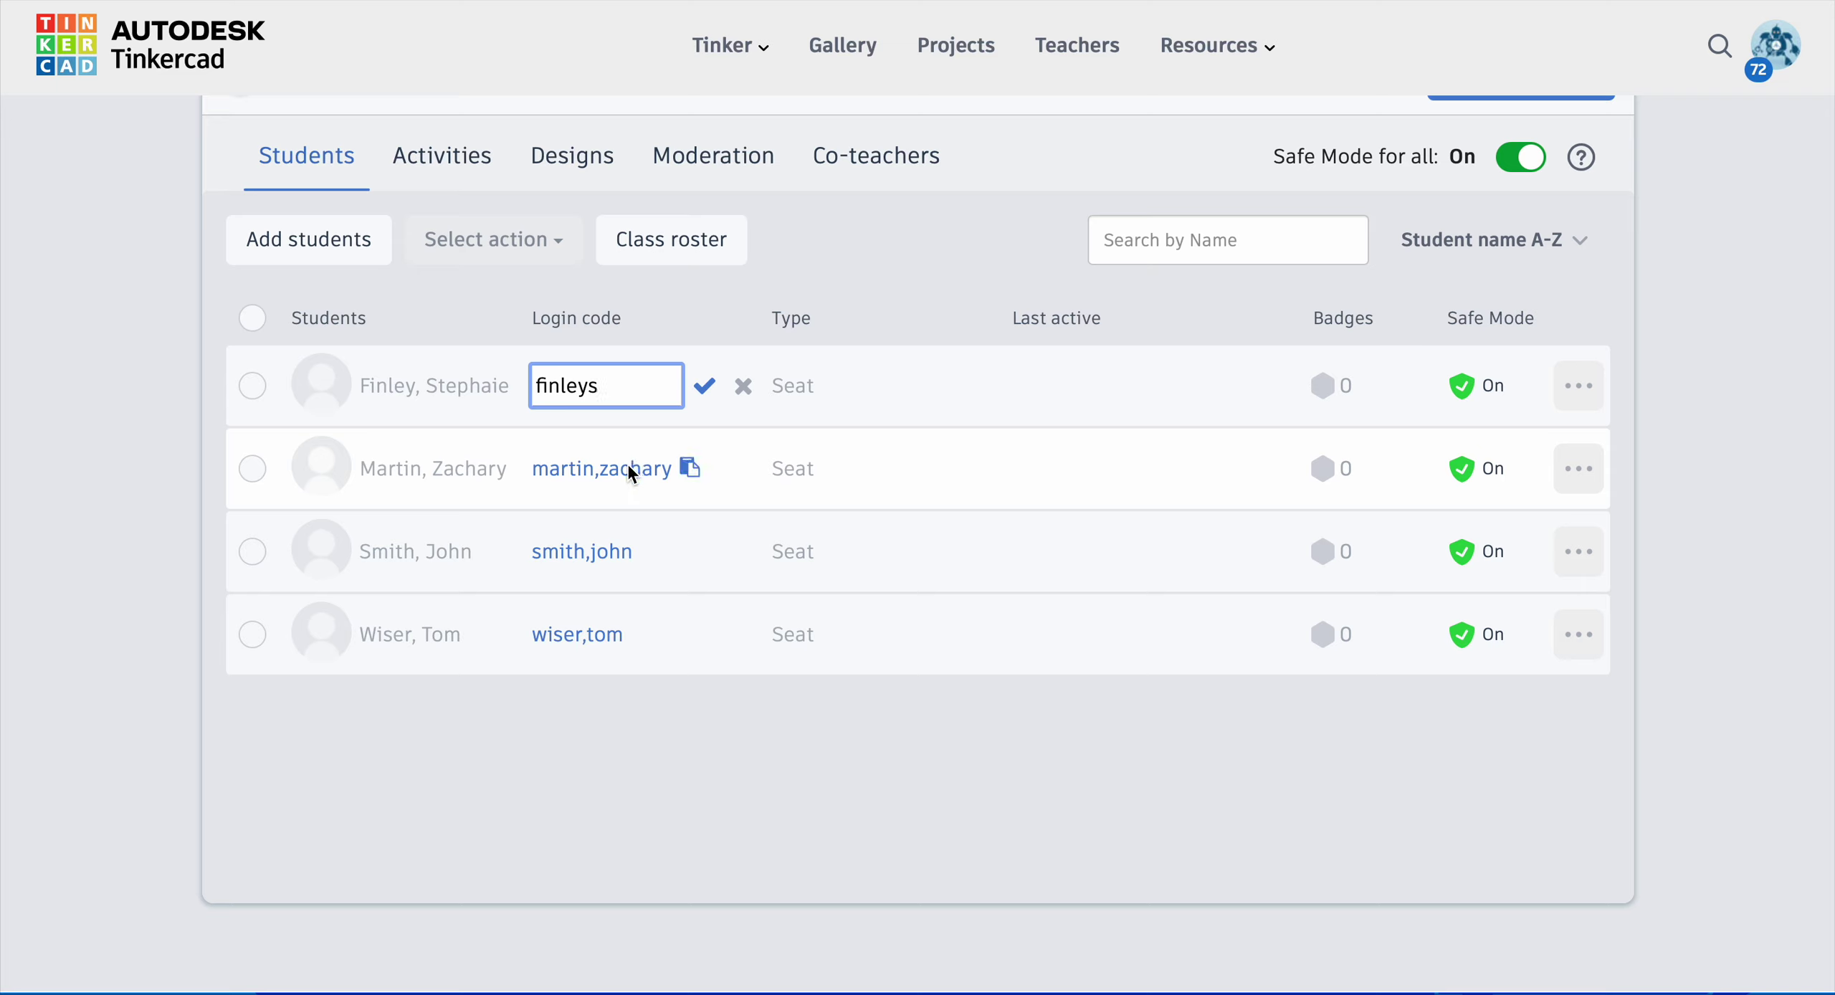
left_click(619, 467)
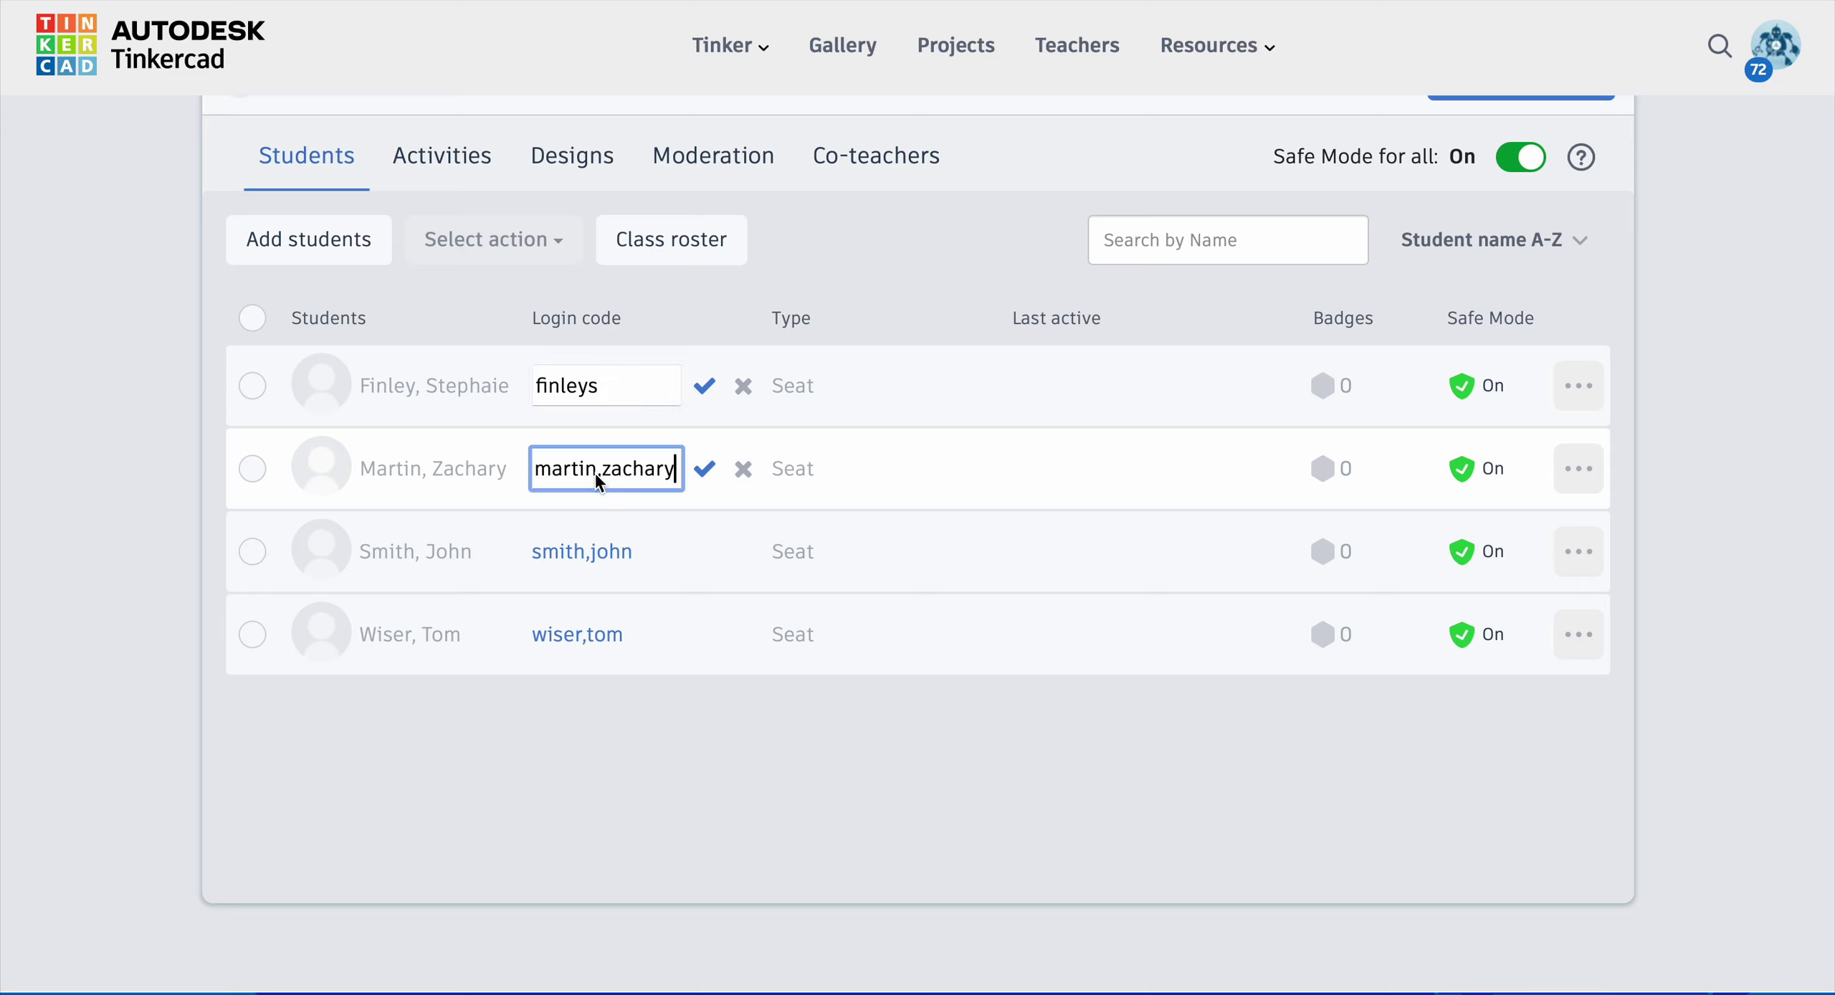
left_click(602, 473)
key("BackSpace")
left_click_drag(609, 473, 691, 477)
key("BackSpace")
Step: Trim the third and fourth login codes to surname plus first initial
left_click(556, 552)
left_click(596, 557)
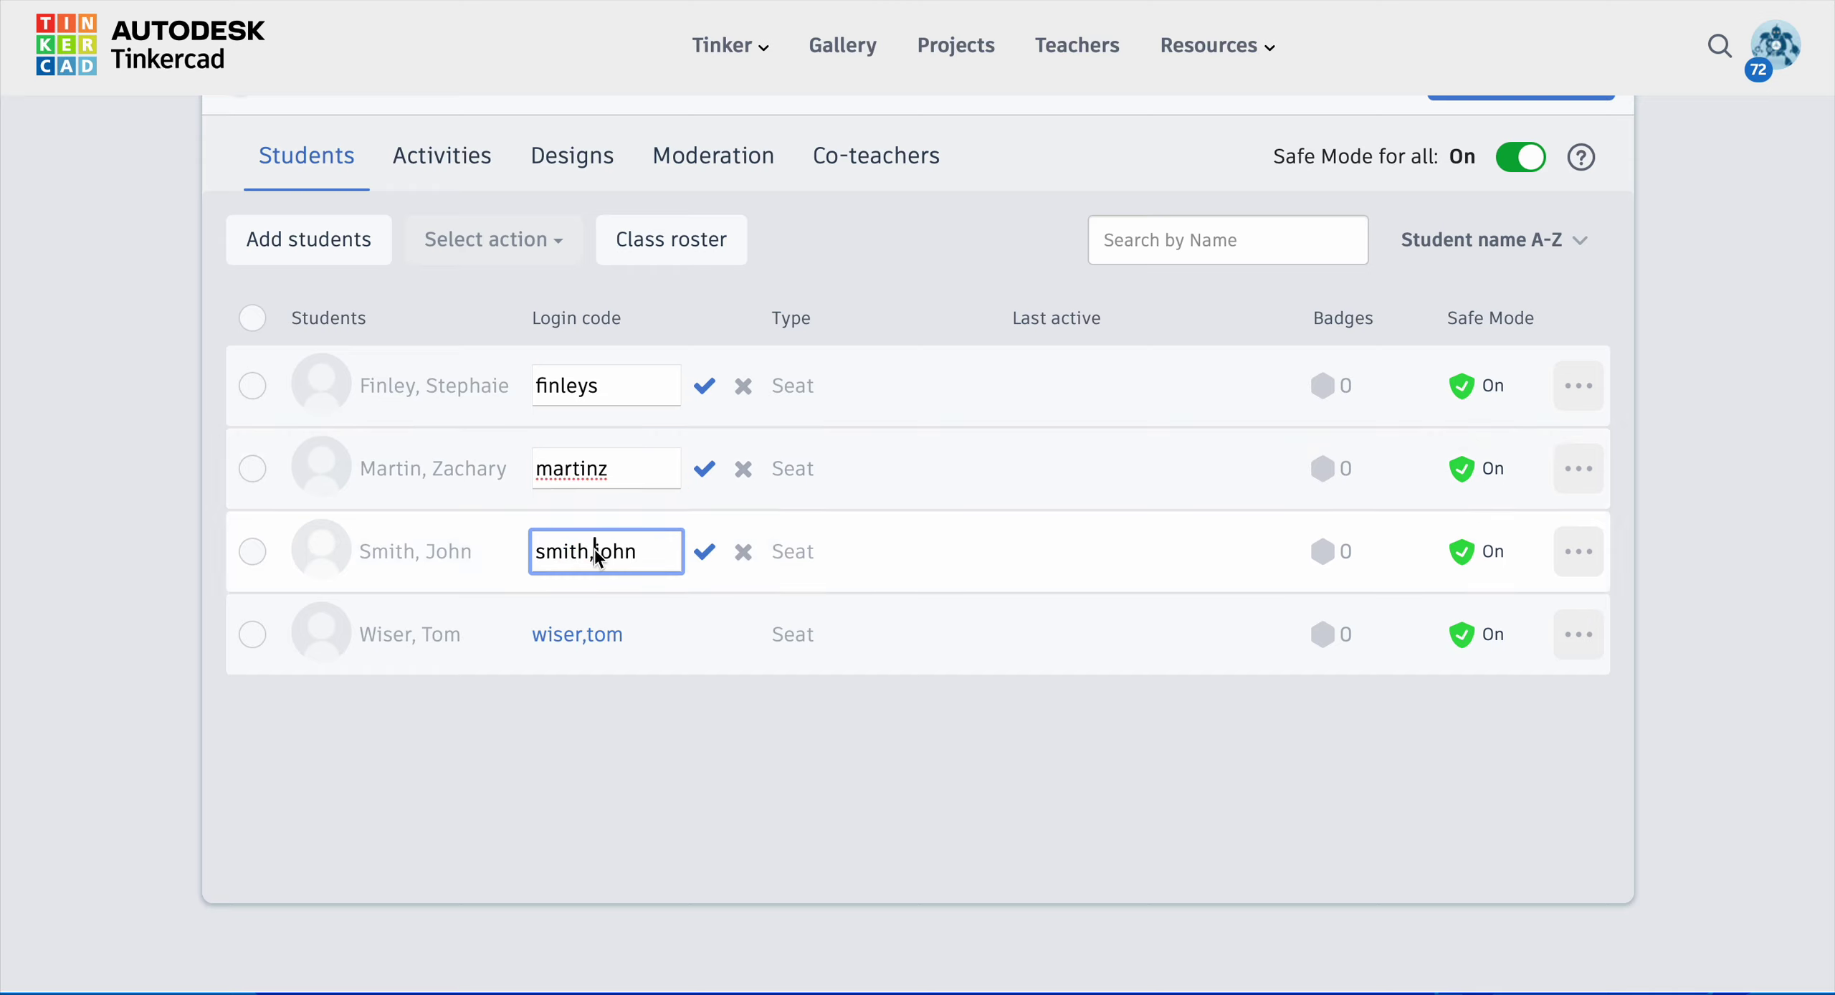
key("BackSpace")
left_click_drag(635, 554, 612, 558)
left_click(570, 638)
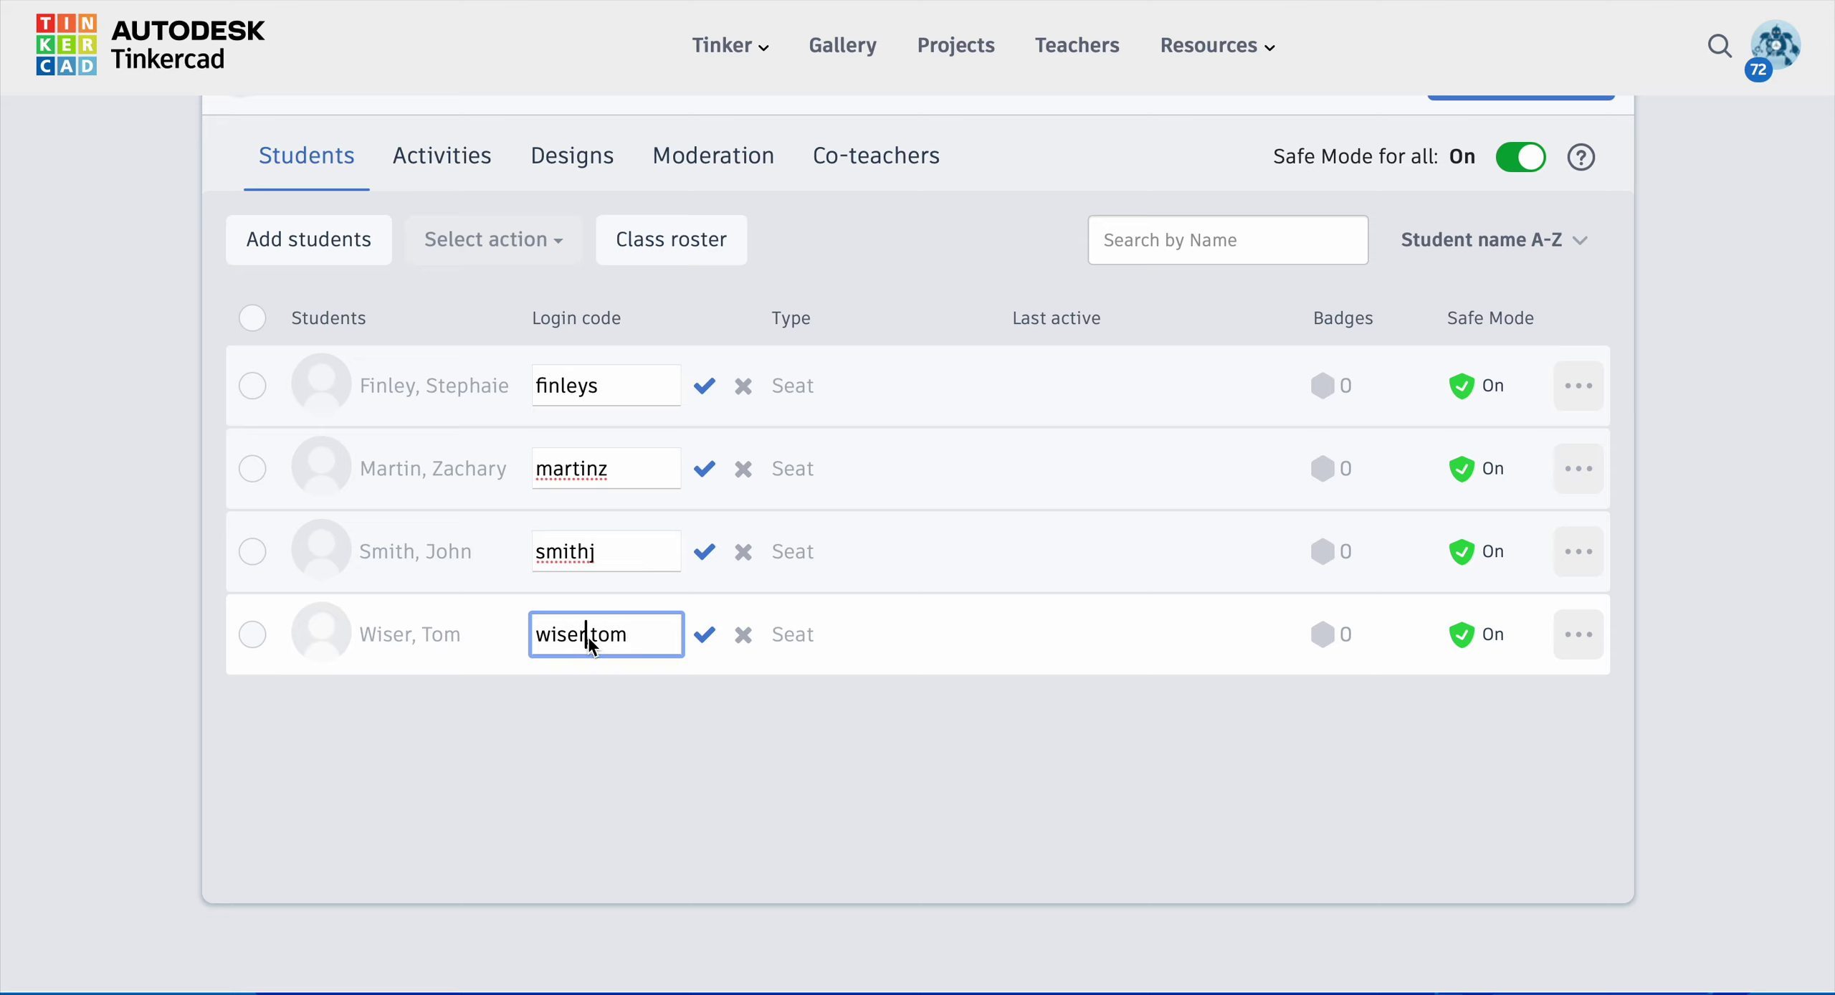
left_click(595, 640)
key("BackSpace")
key("Delete")
key("Delete")
Step: Save all four edited login codes with their check marks
left_click(706, 385)
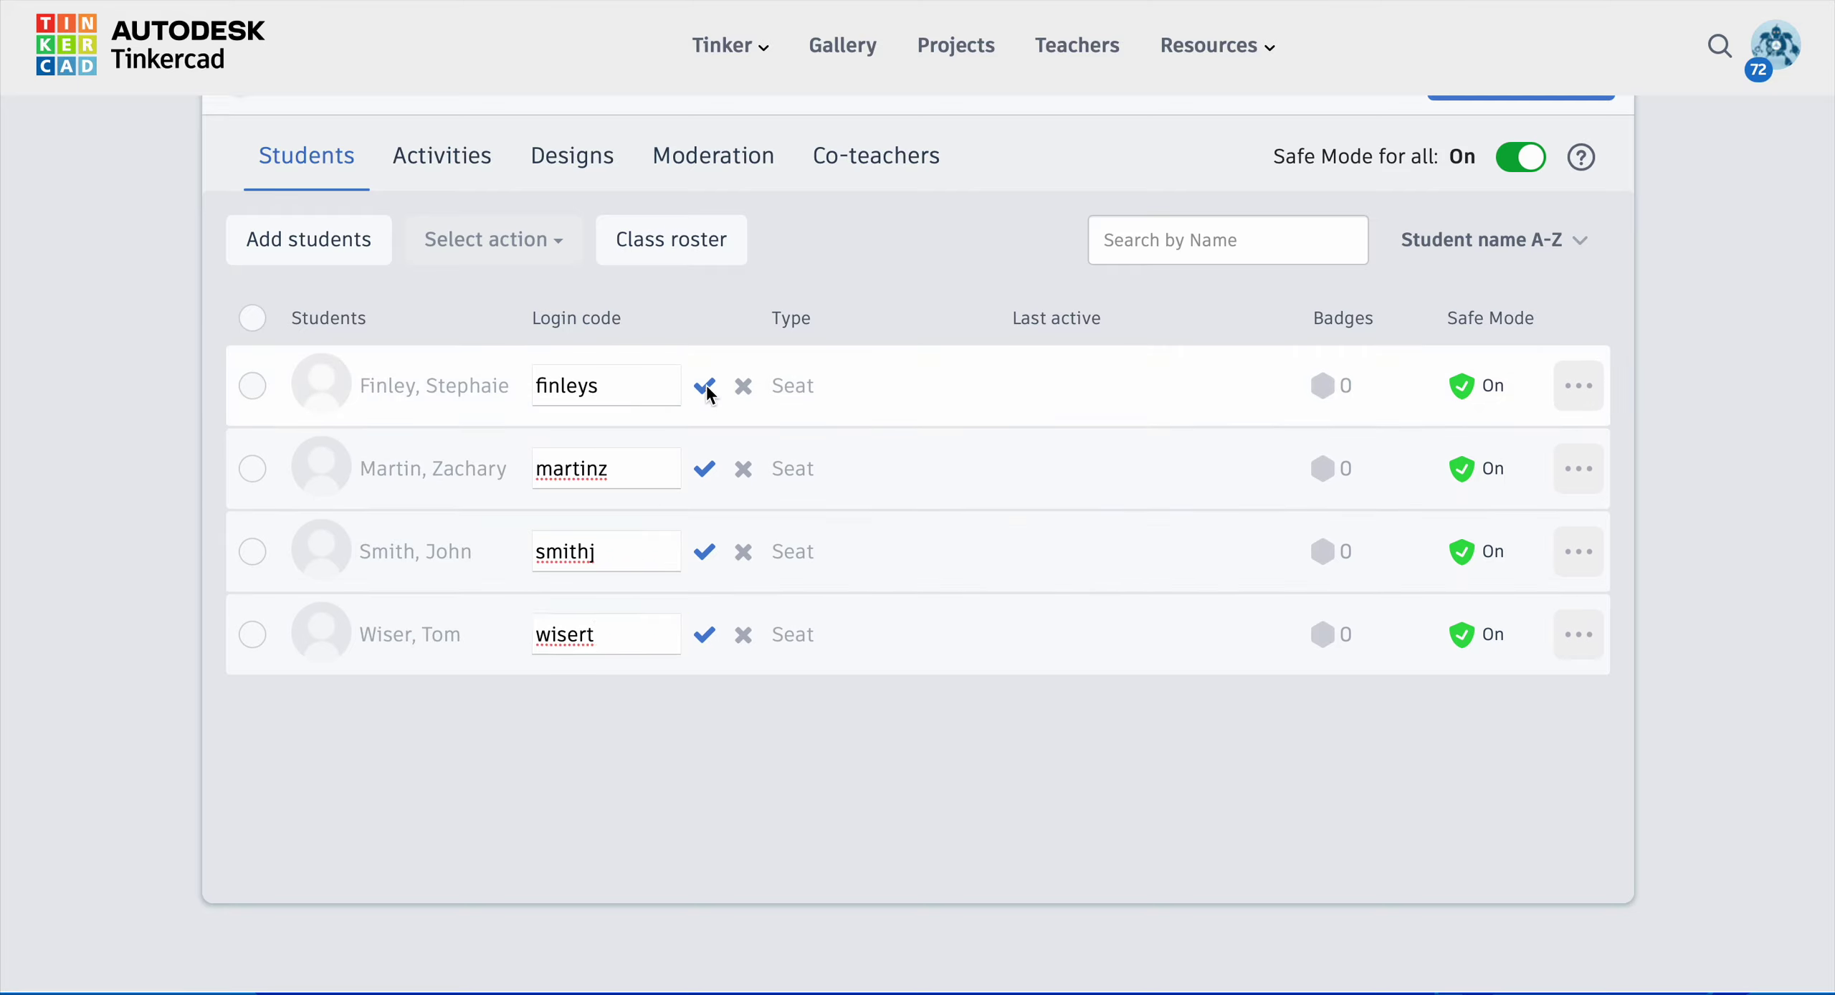
left_click(699, 471)
left_click(705, 551)
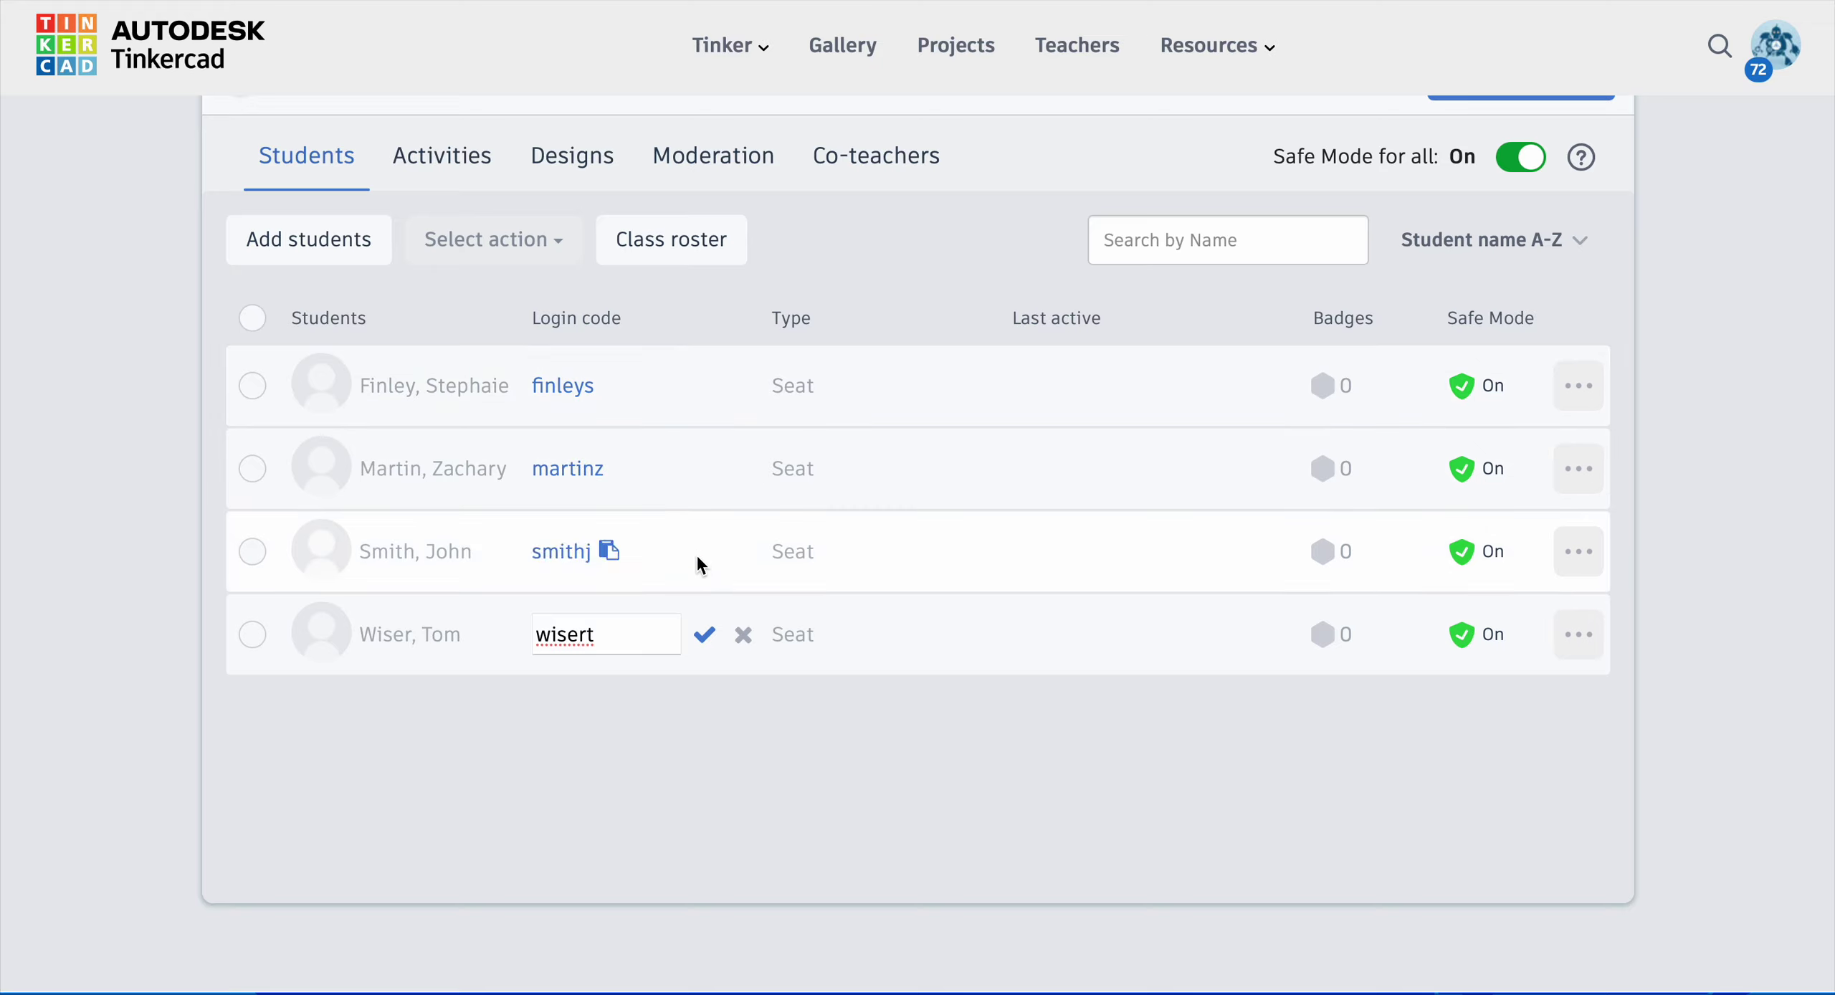
left_click(705, 634)
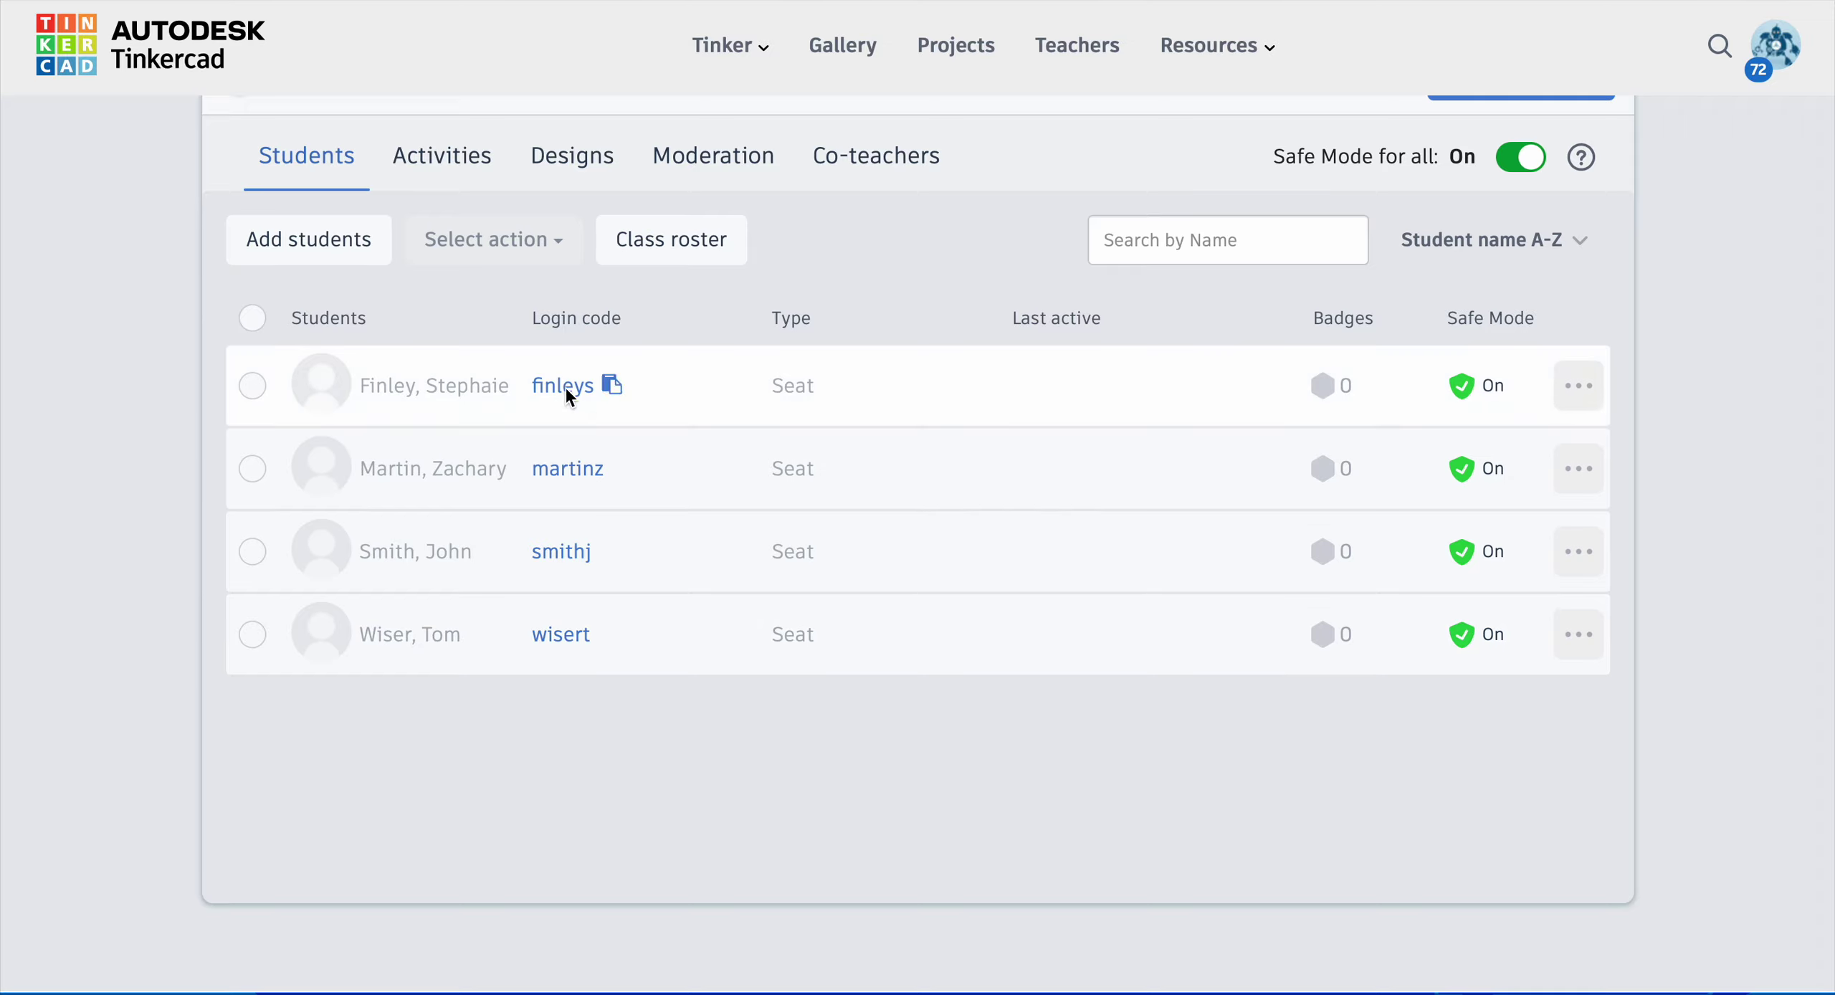
Step: Scroll to the class header and use Share class link to display the class code
mouse_move(570, 402)
scroll(557, 771, "up", 2)
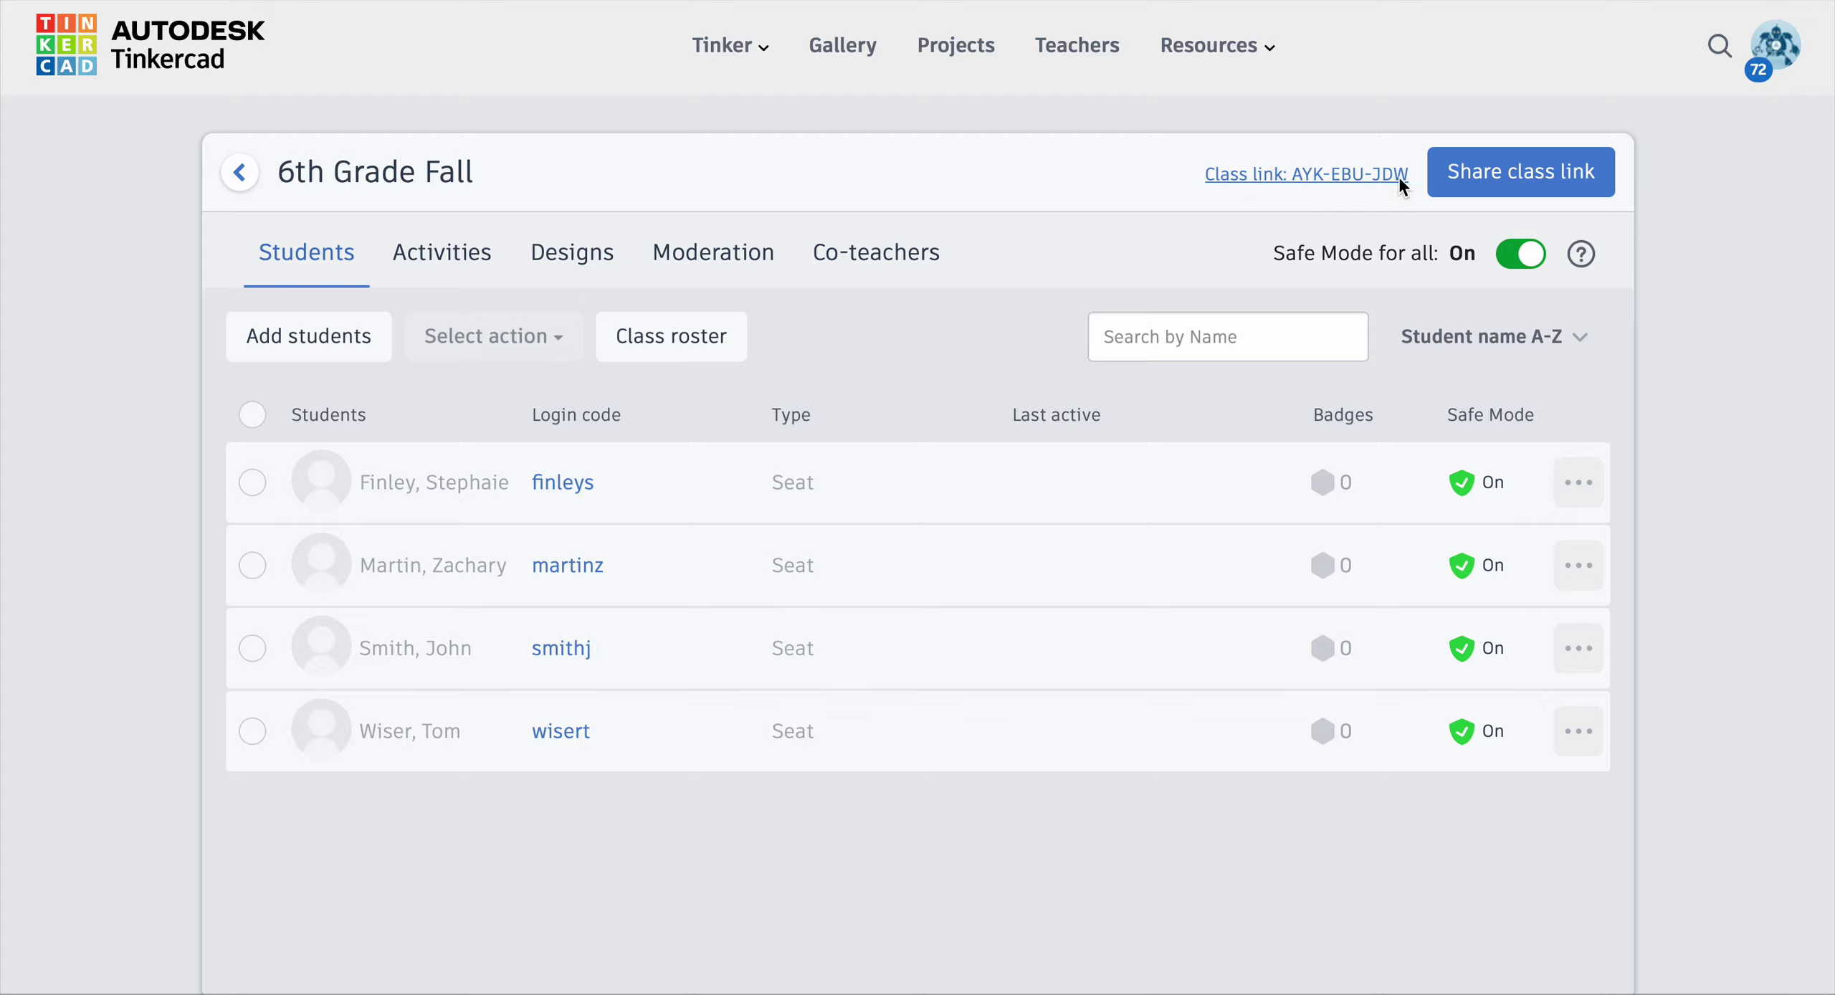
left_click(1459, 179)
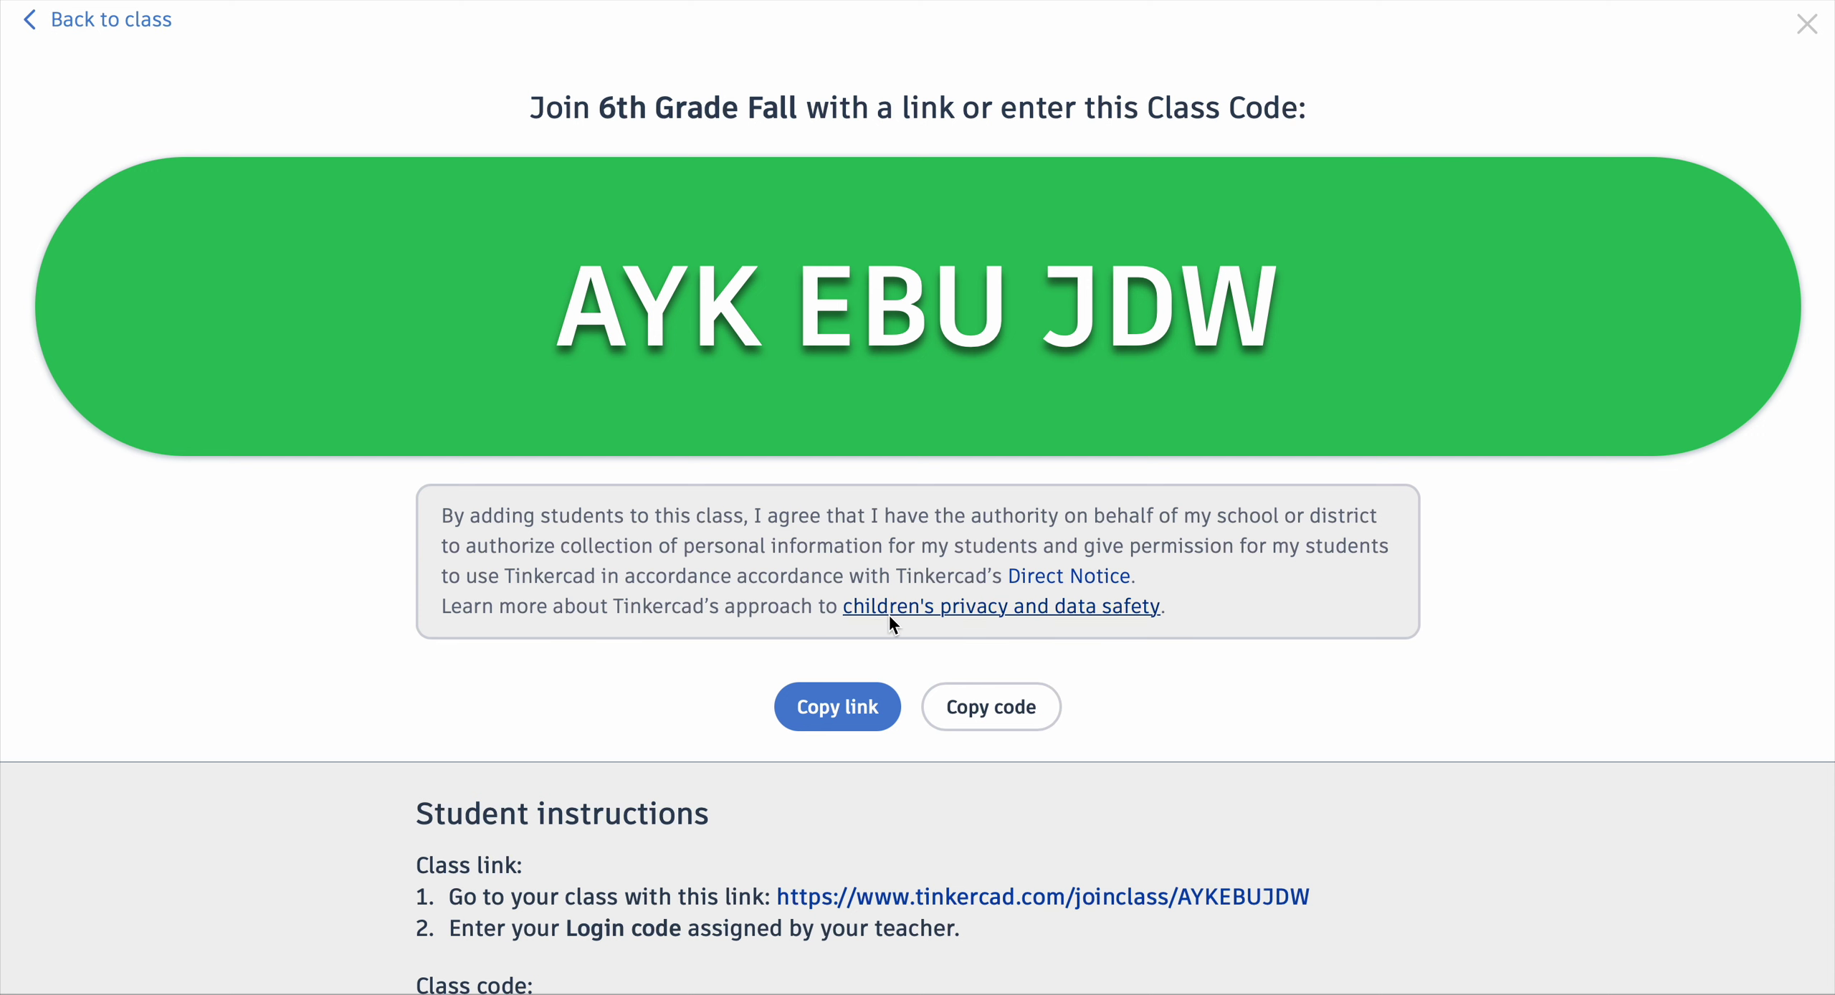
Step: Scroll through the class code and student join instructions
scroll(889, 615, "down", 2)
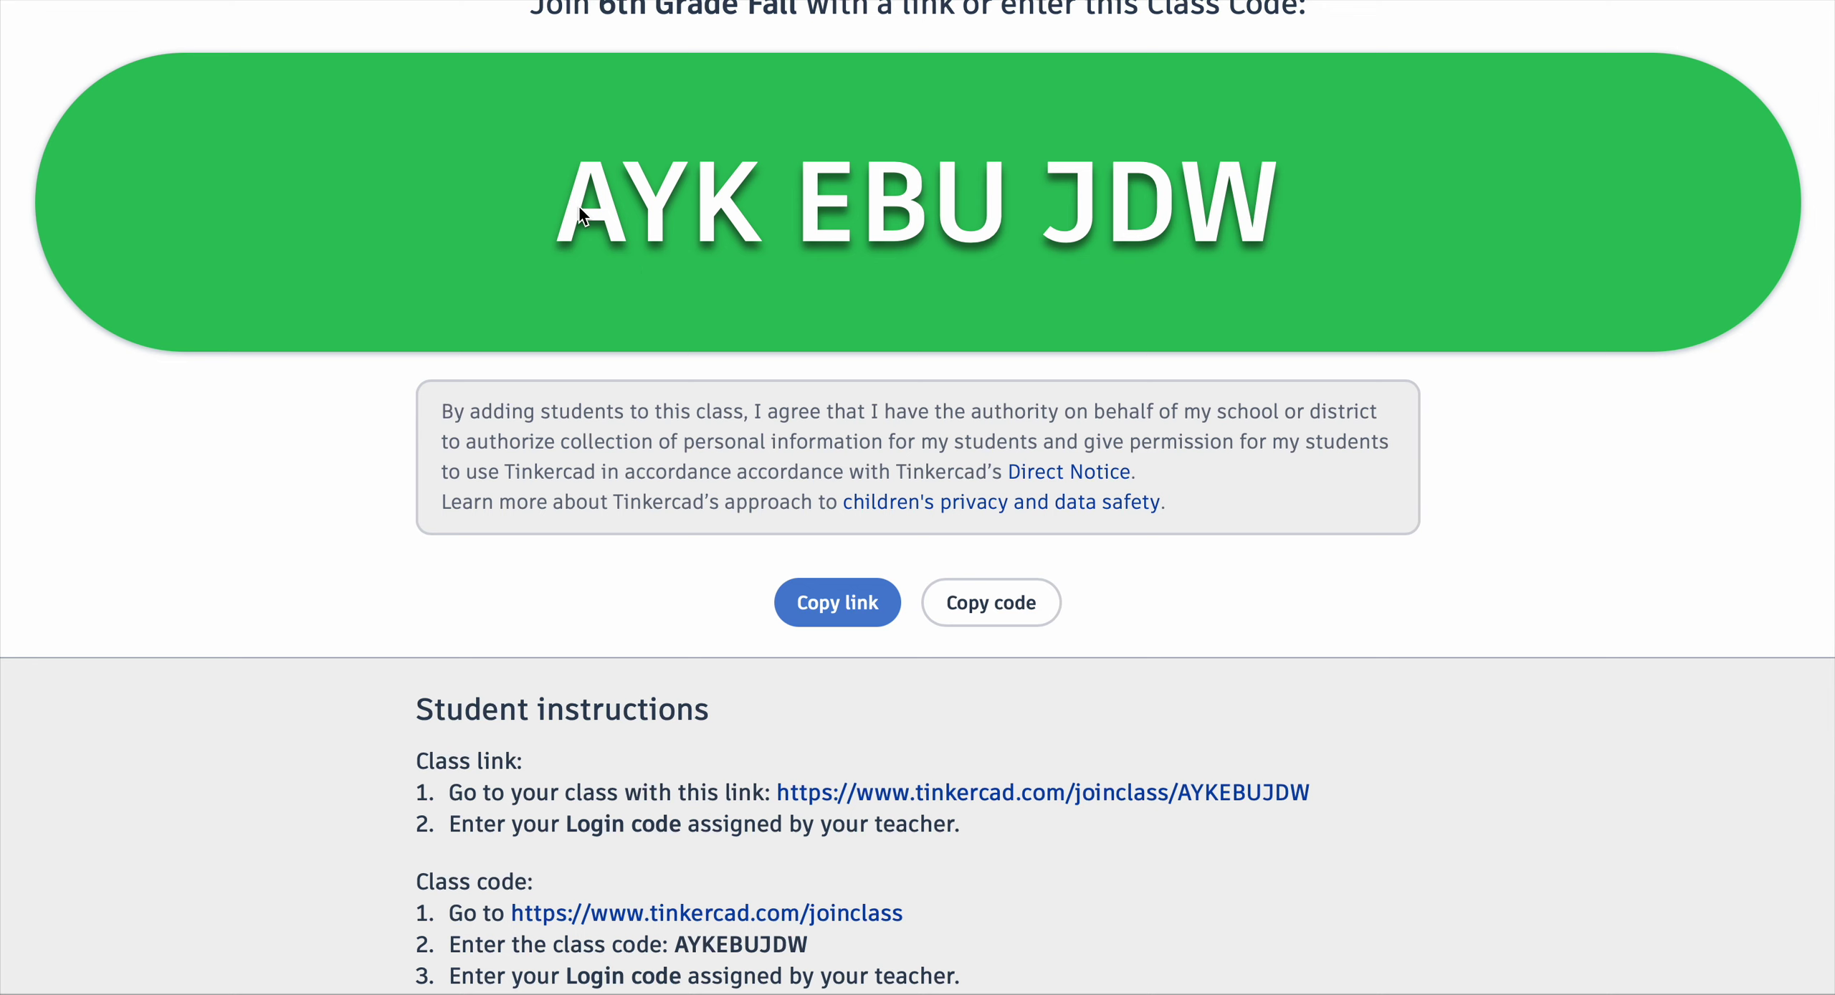
scroll(581, 209, "up", 1)
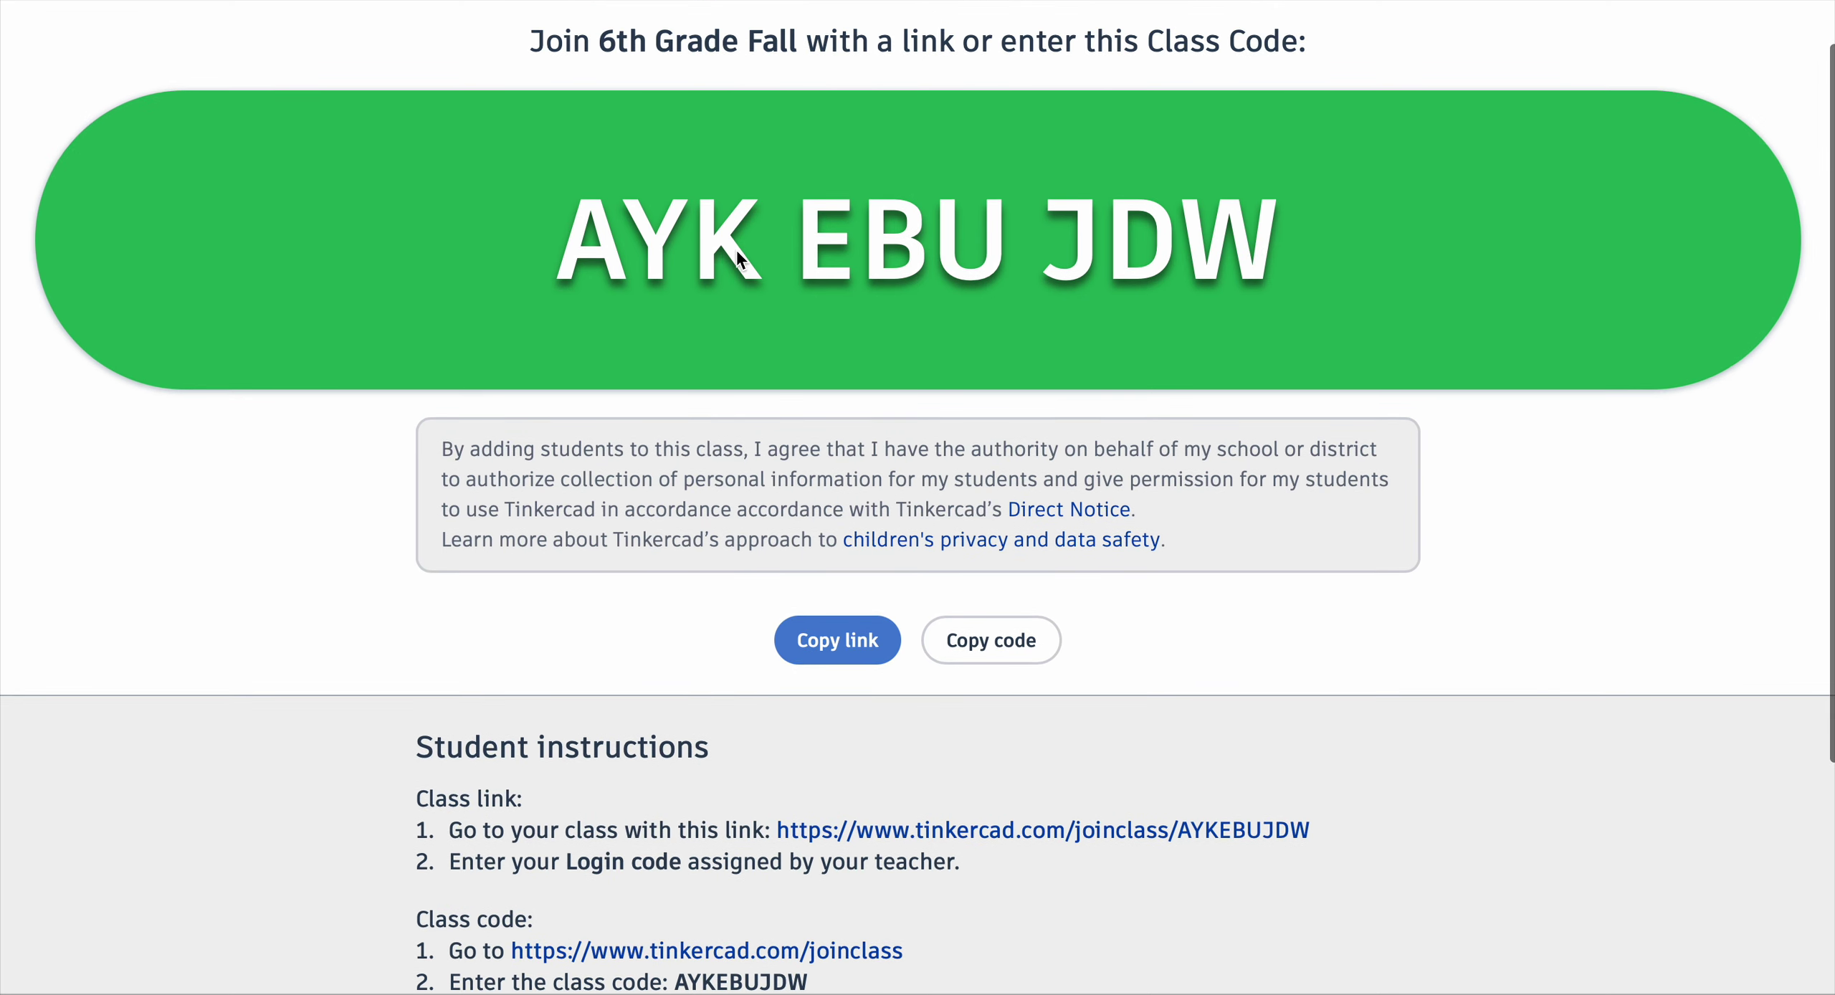
scroll(717, 290, "down", 4)
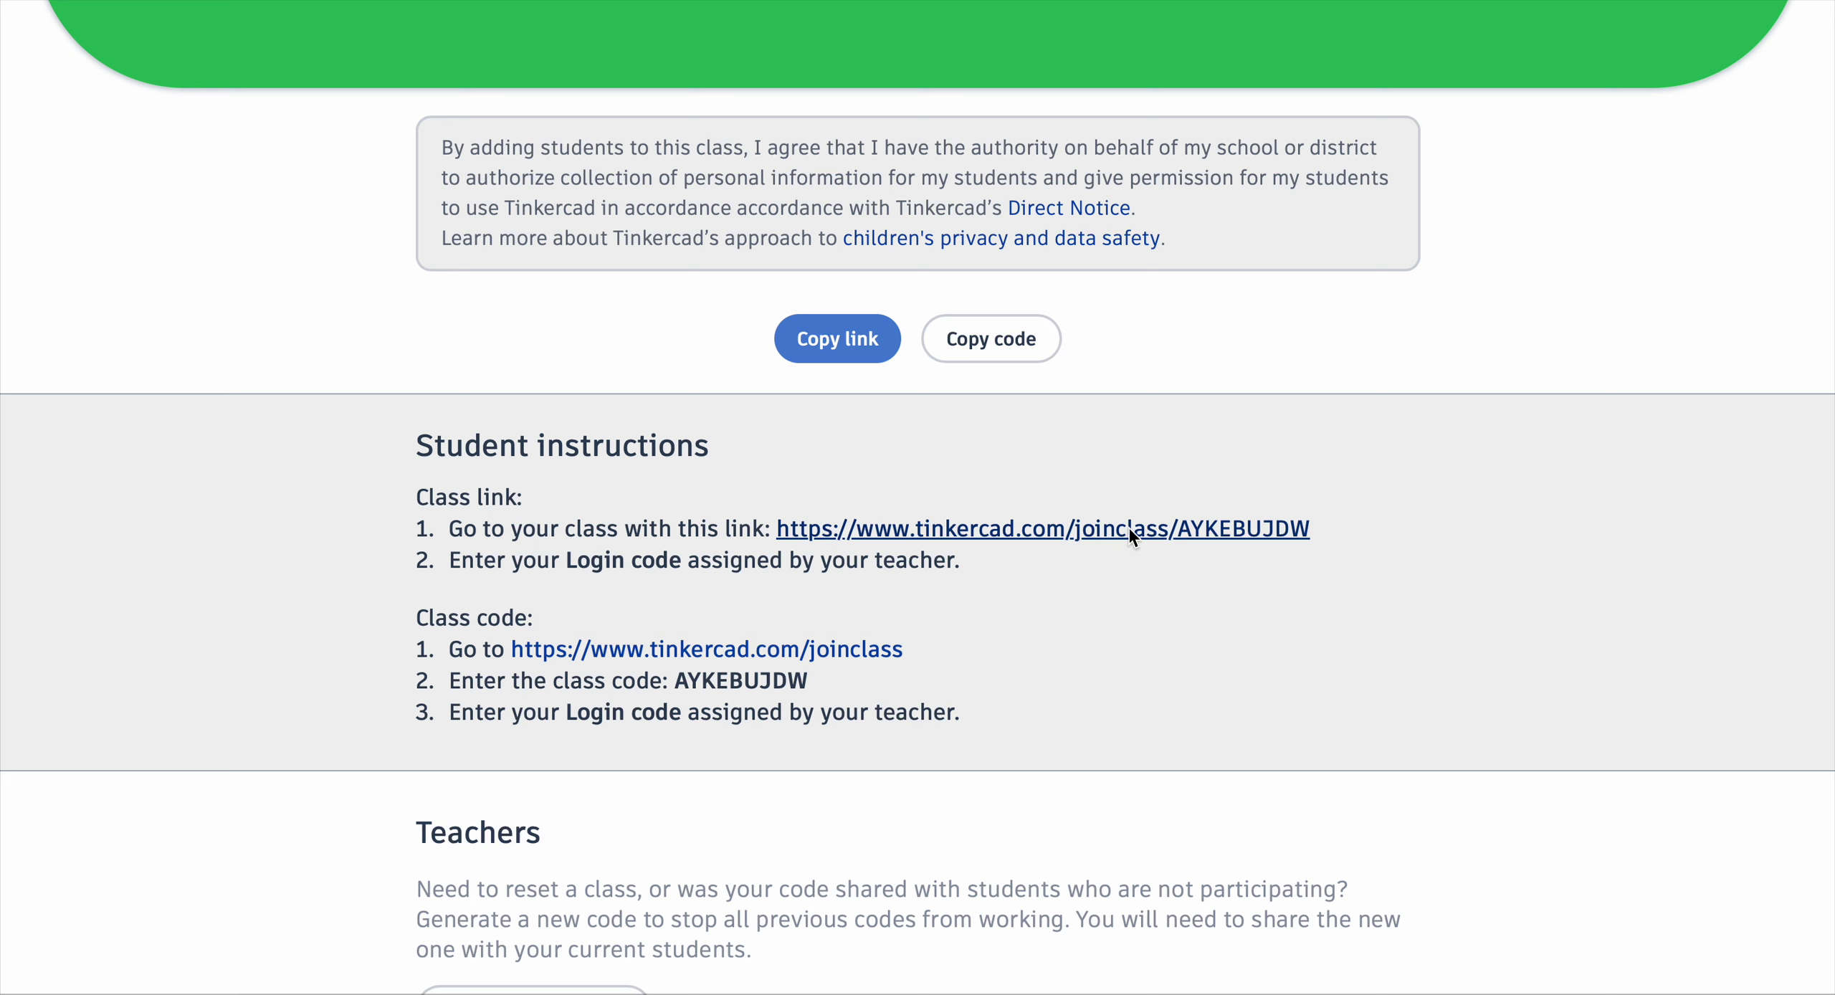
scroll(1128, 531, "up", 5)
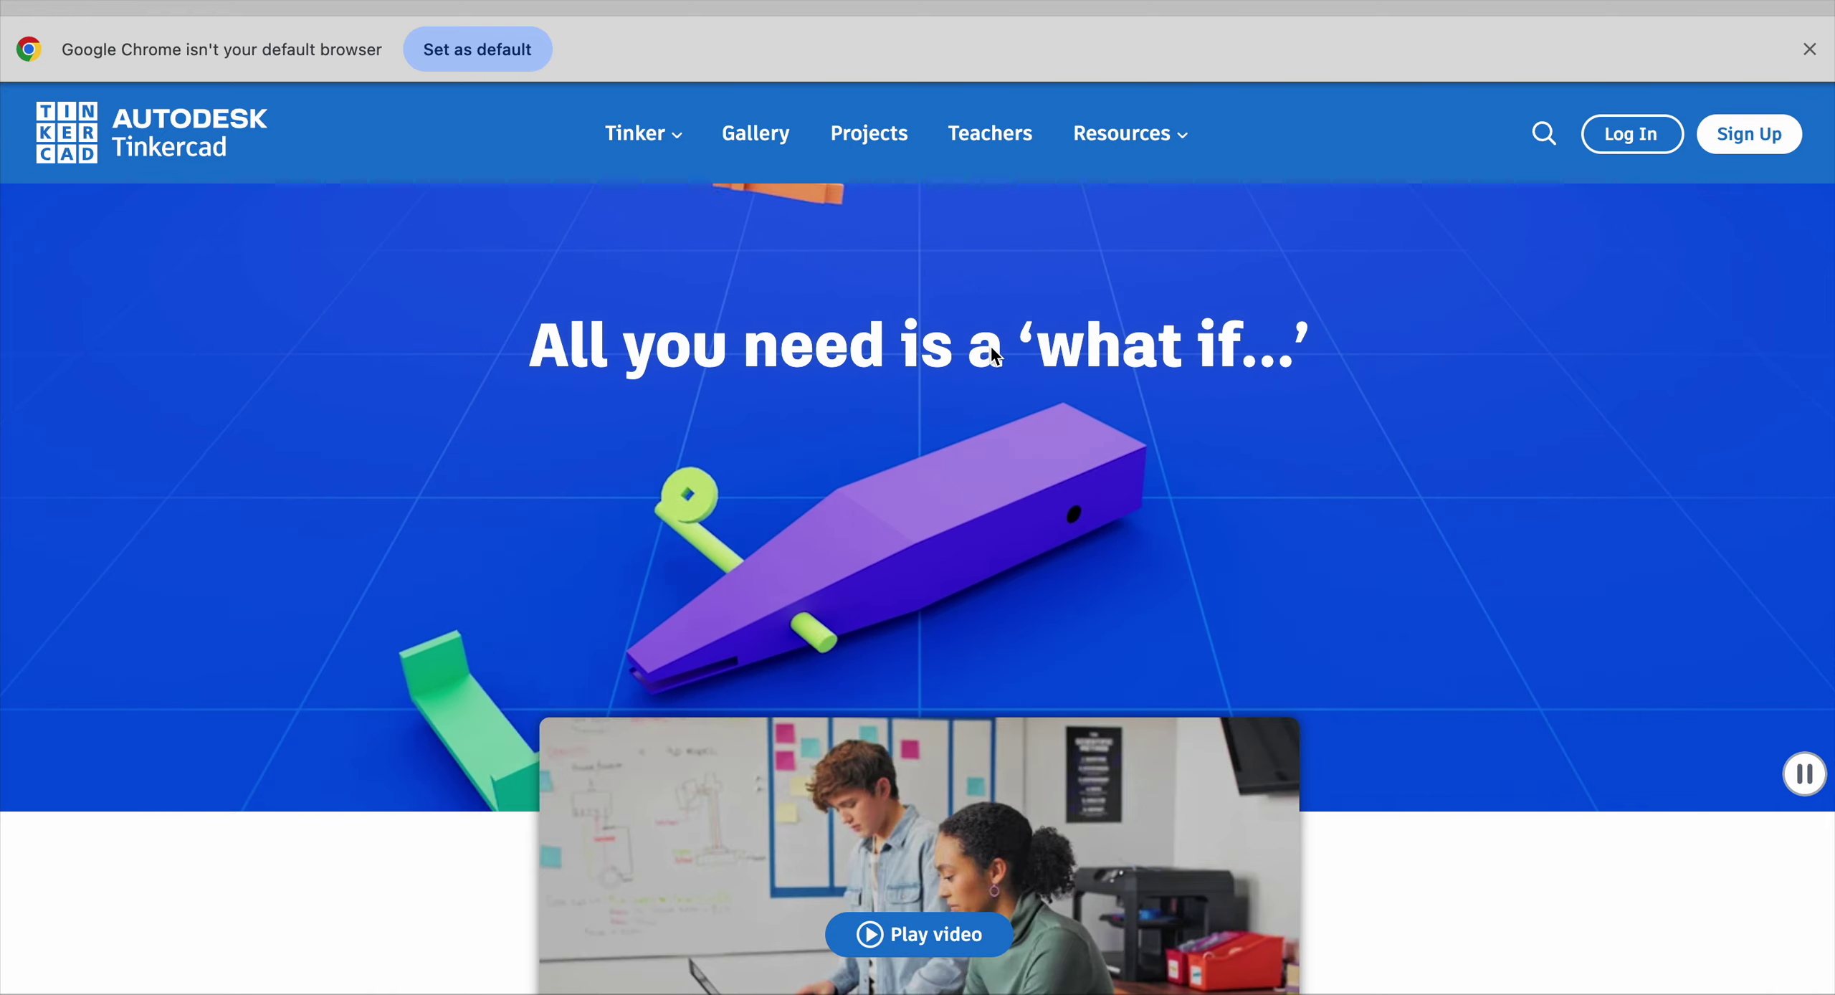
Step: From Log In, dismiss the default-browser notice and choose Students with Class Code
left_click(1626, 135)
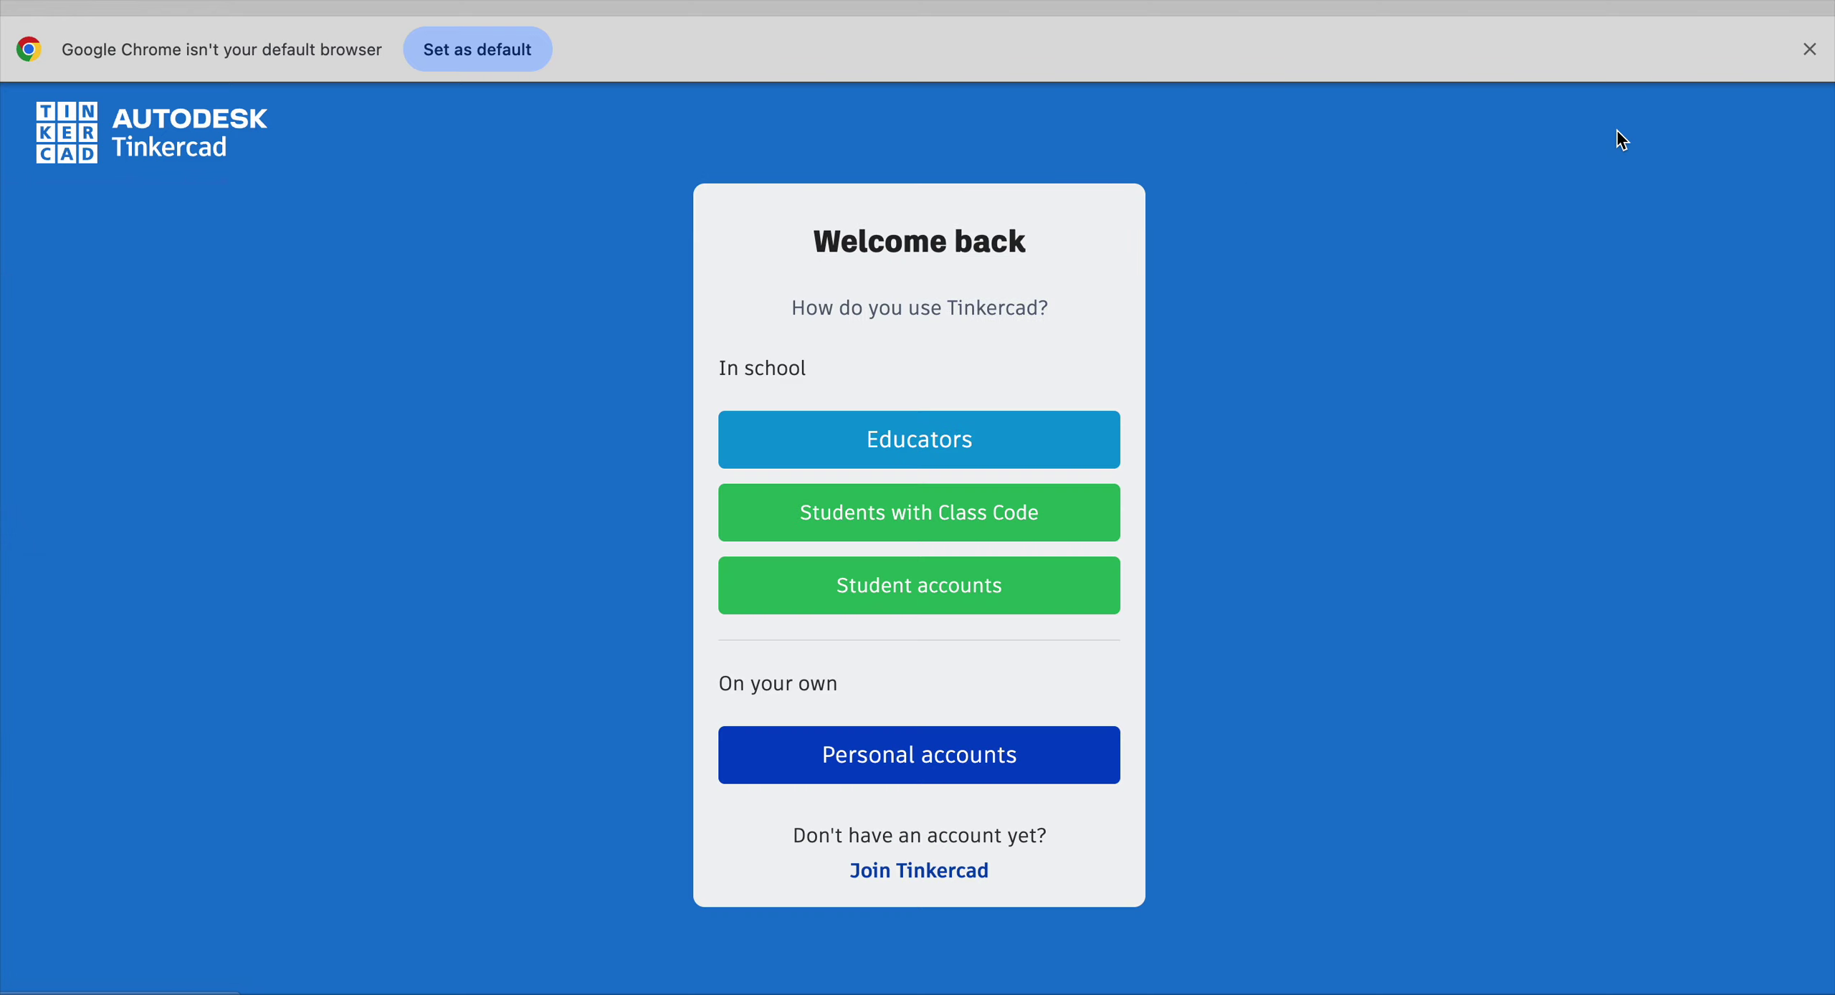
left_click(1809, 49)
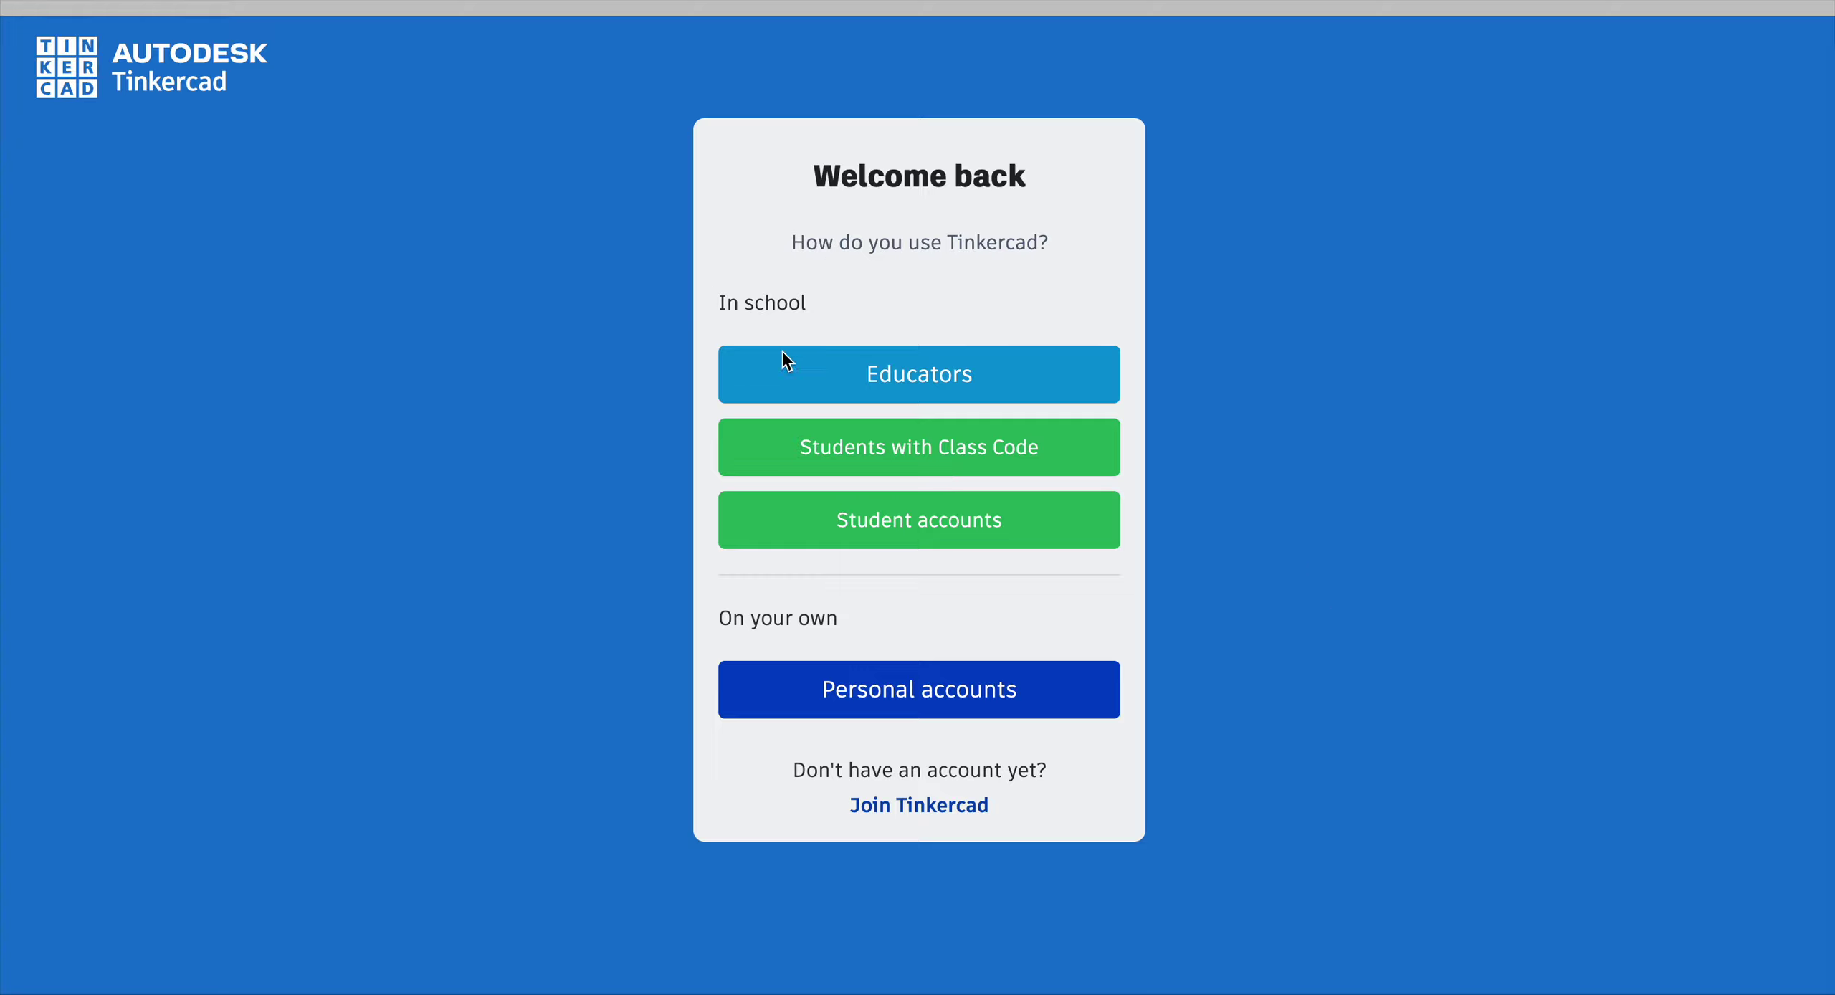
left_click(830, 472)
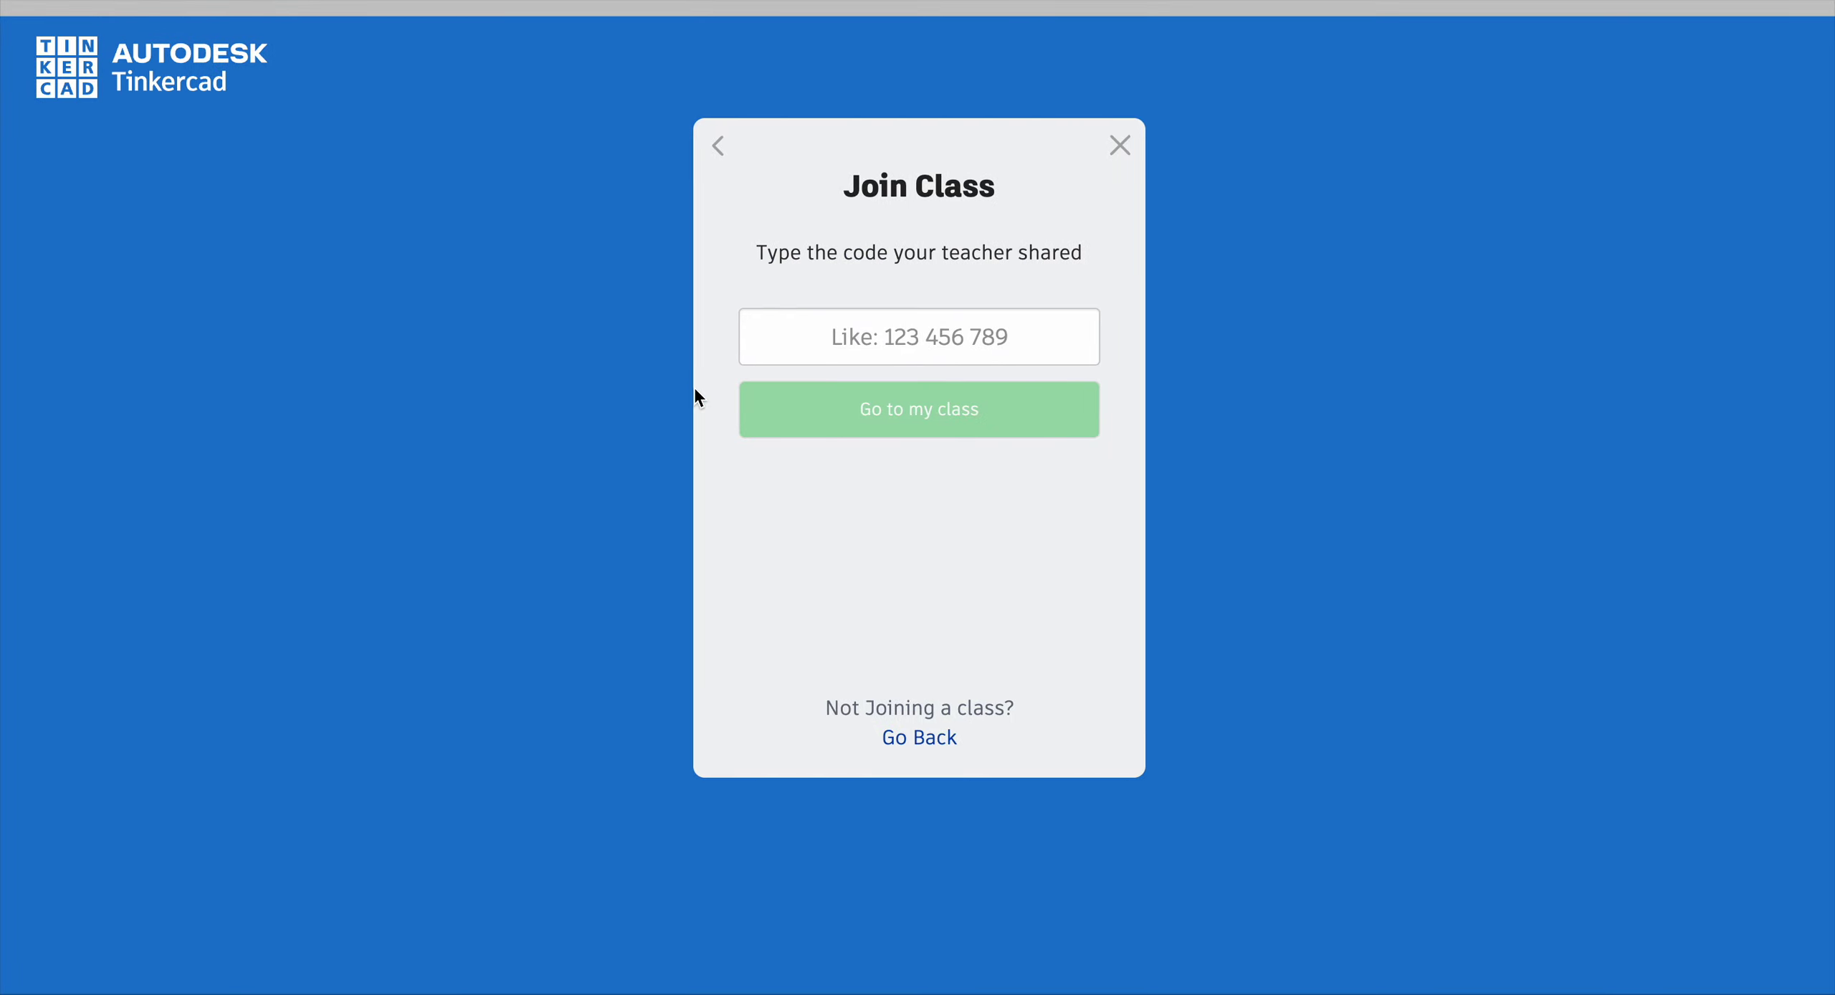
Step: Enter the teacher's class code and submit it with Go to my class
left_click(814, 349)
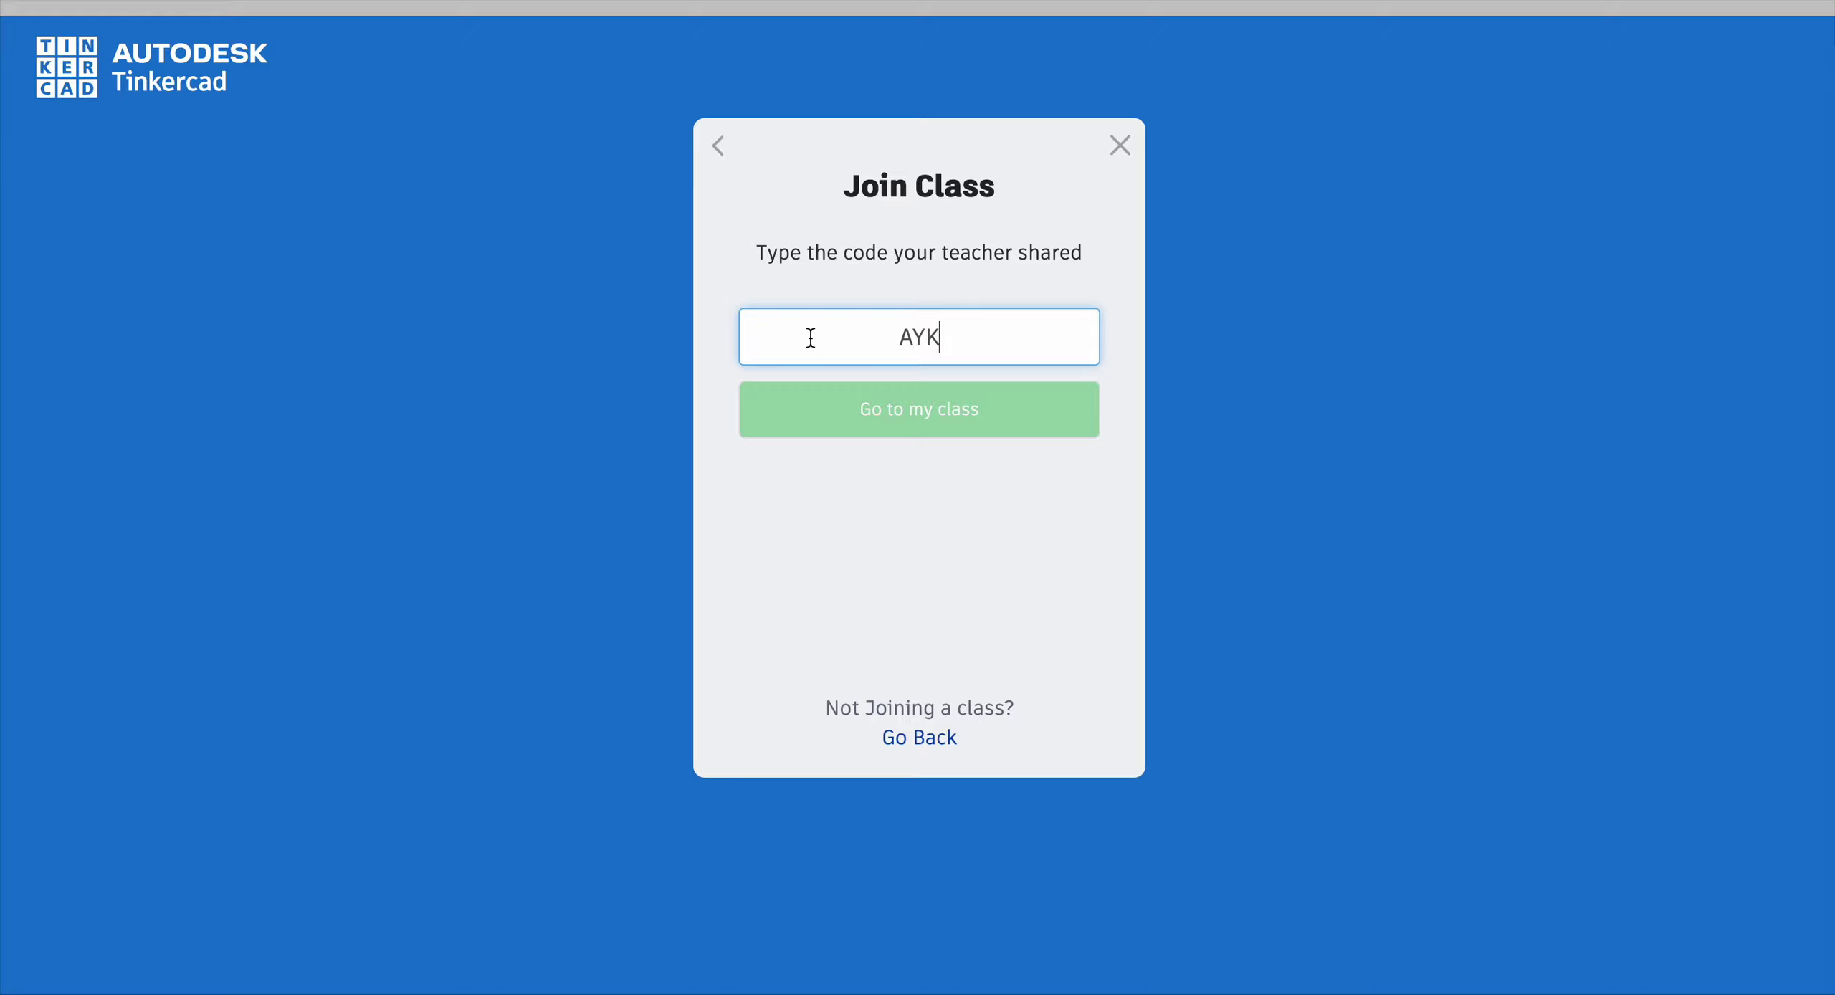
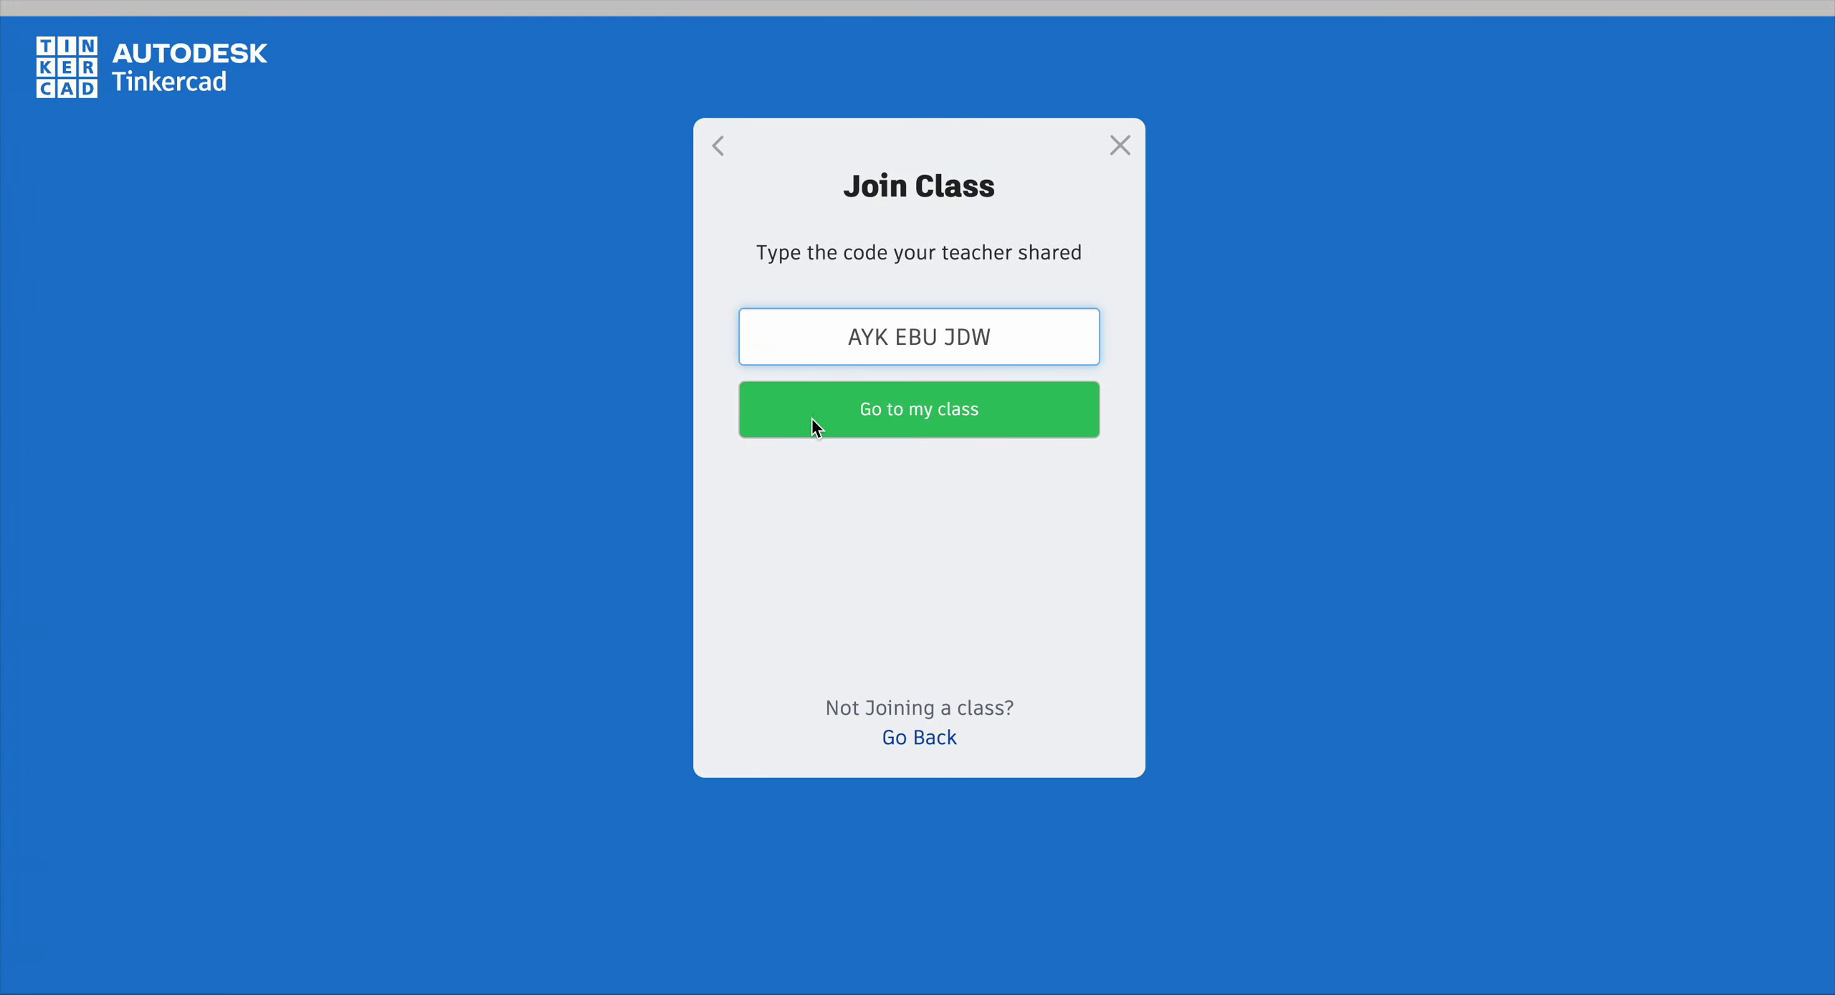
left_click(866, 415)
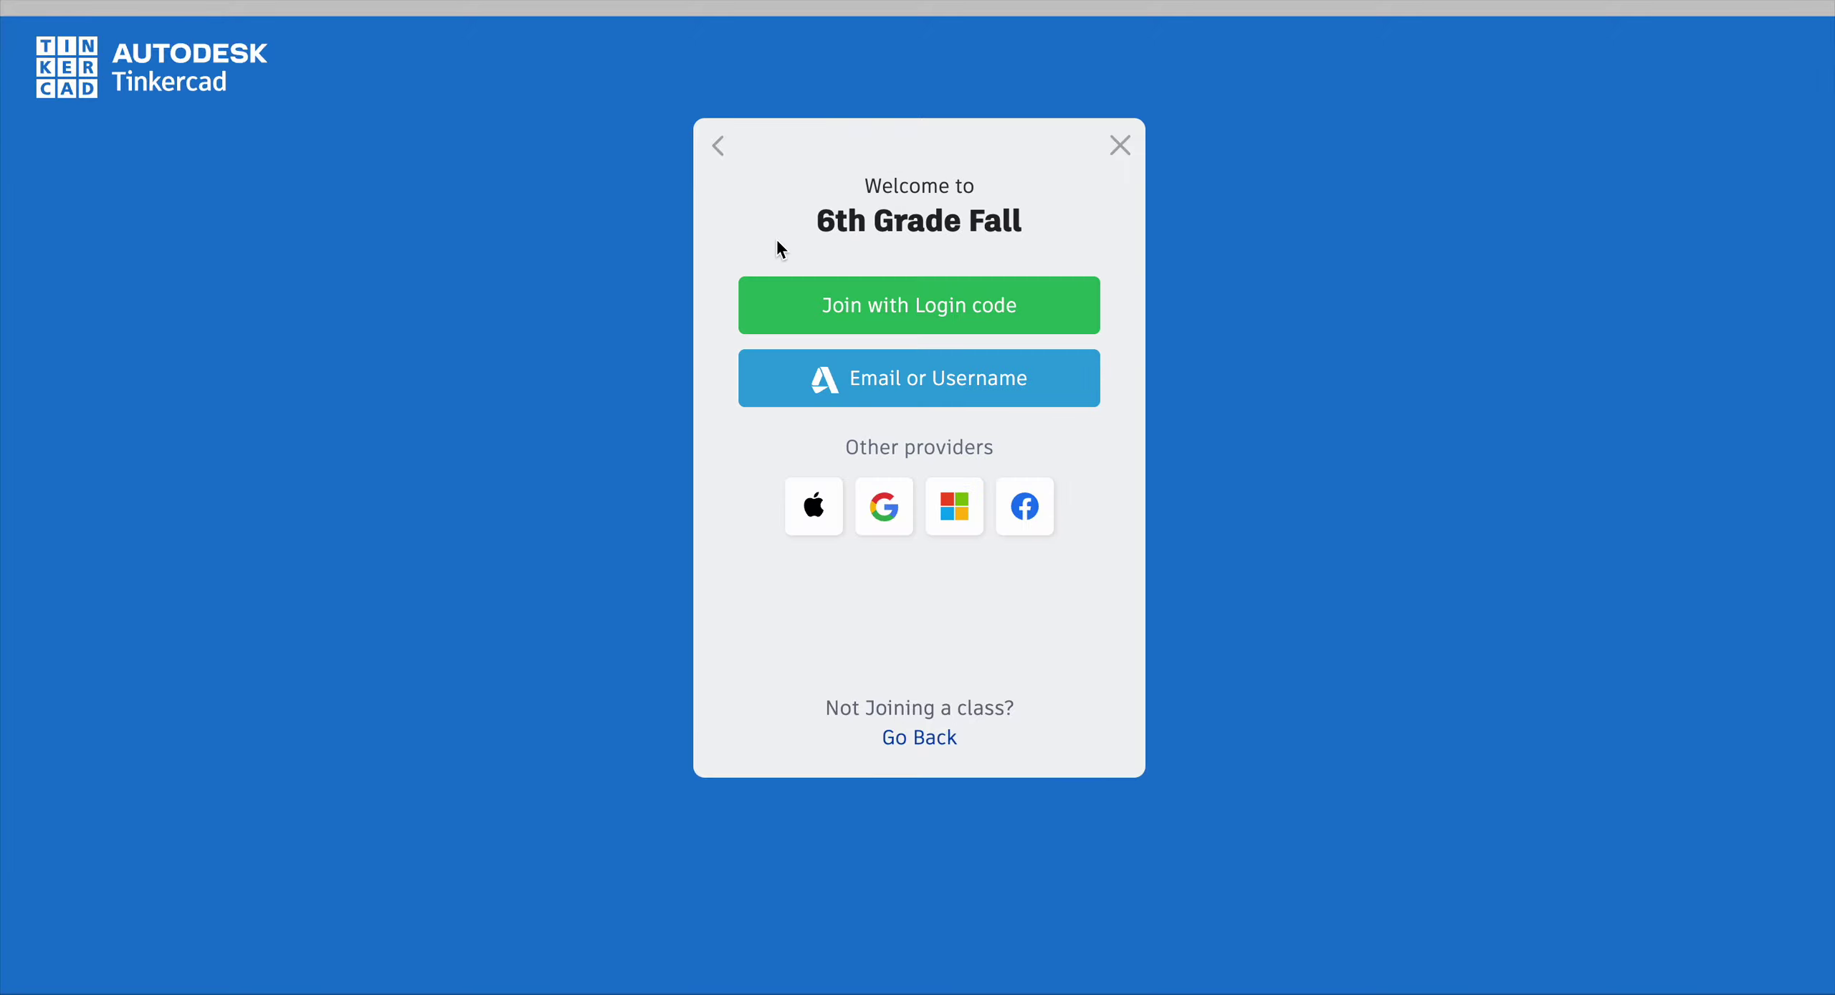
Step: Choose Join with Login code and sign in using the student's login code
left_click(913, 320)
left_click(900, 344)
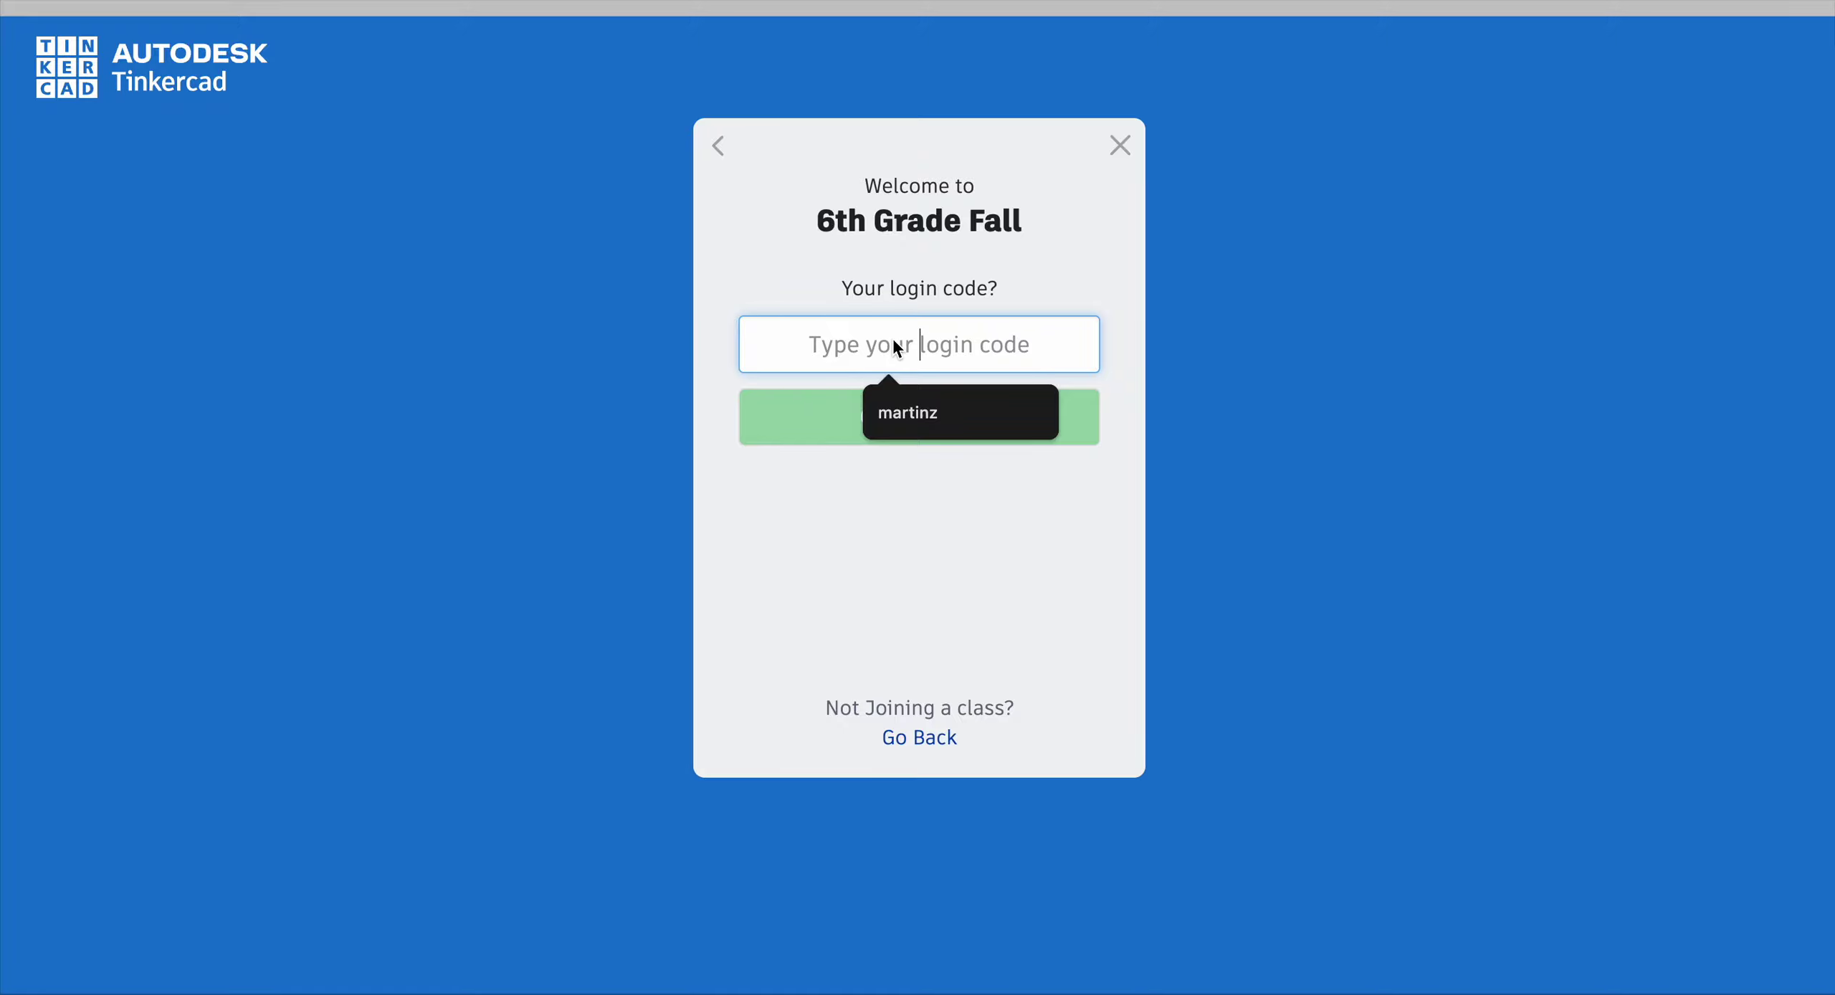
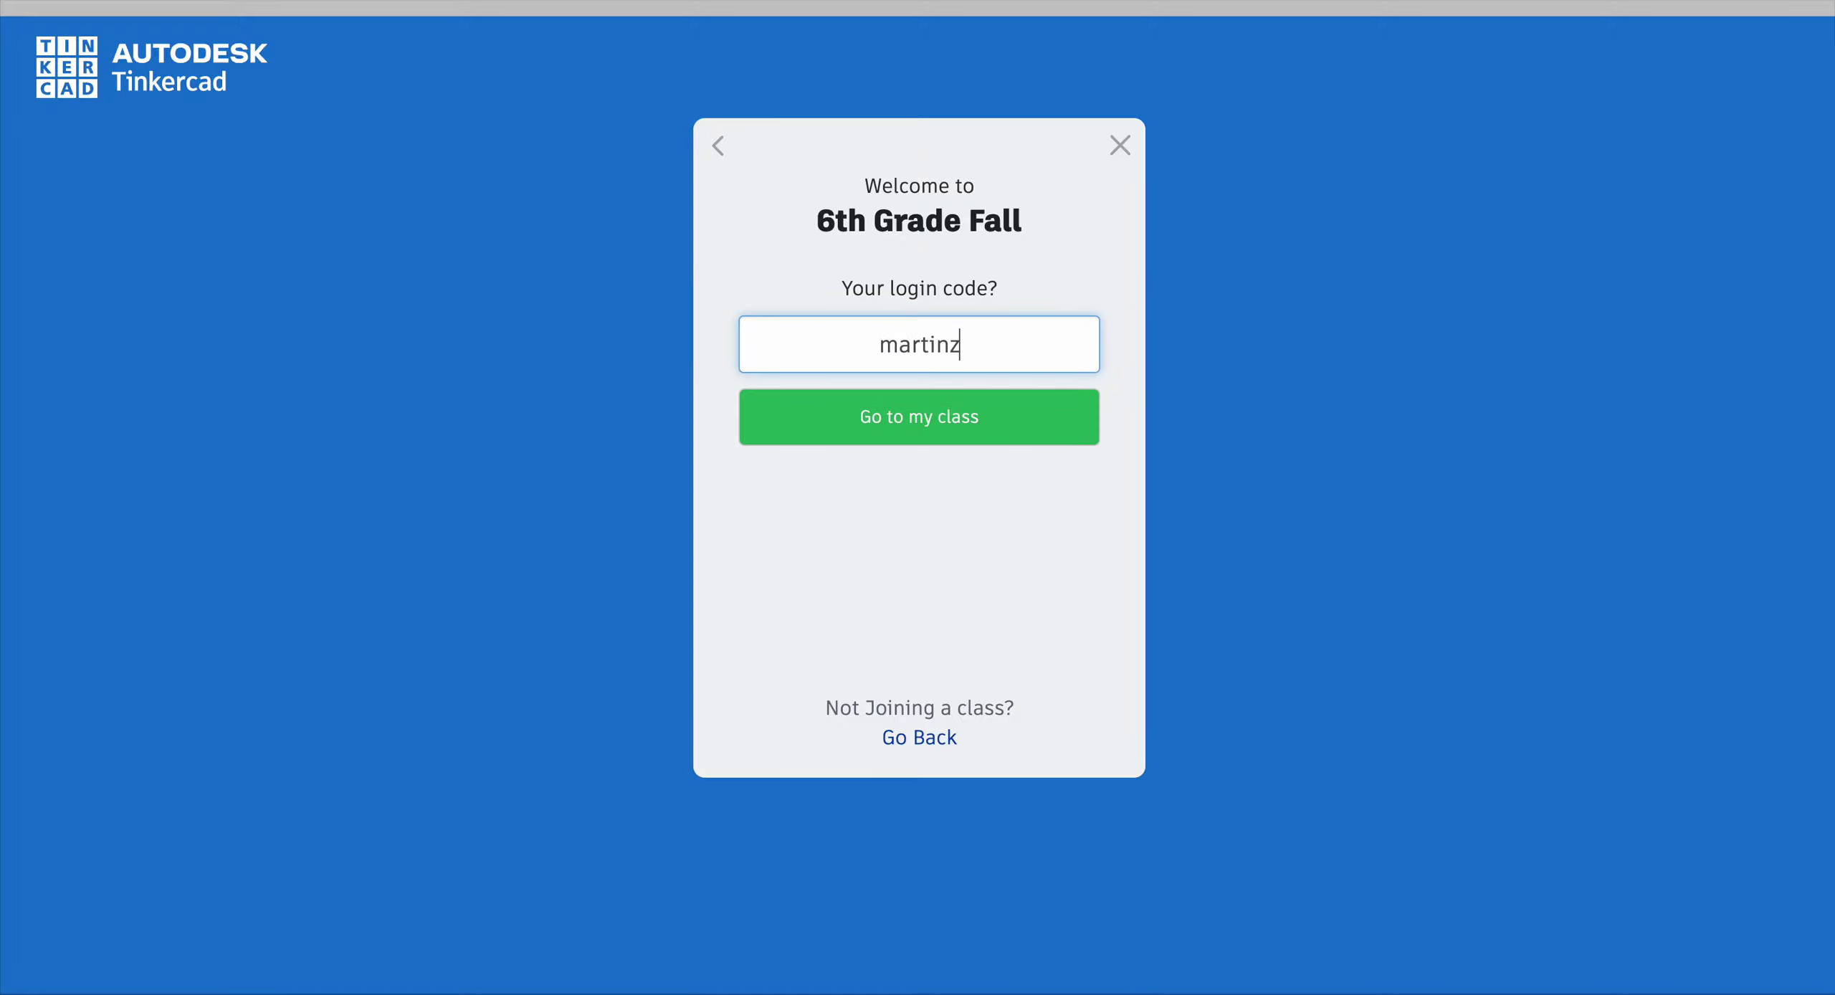
left_click(864, 421)
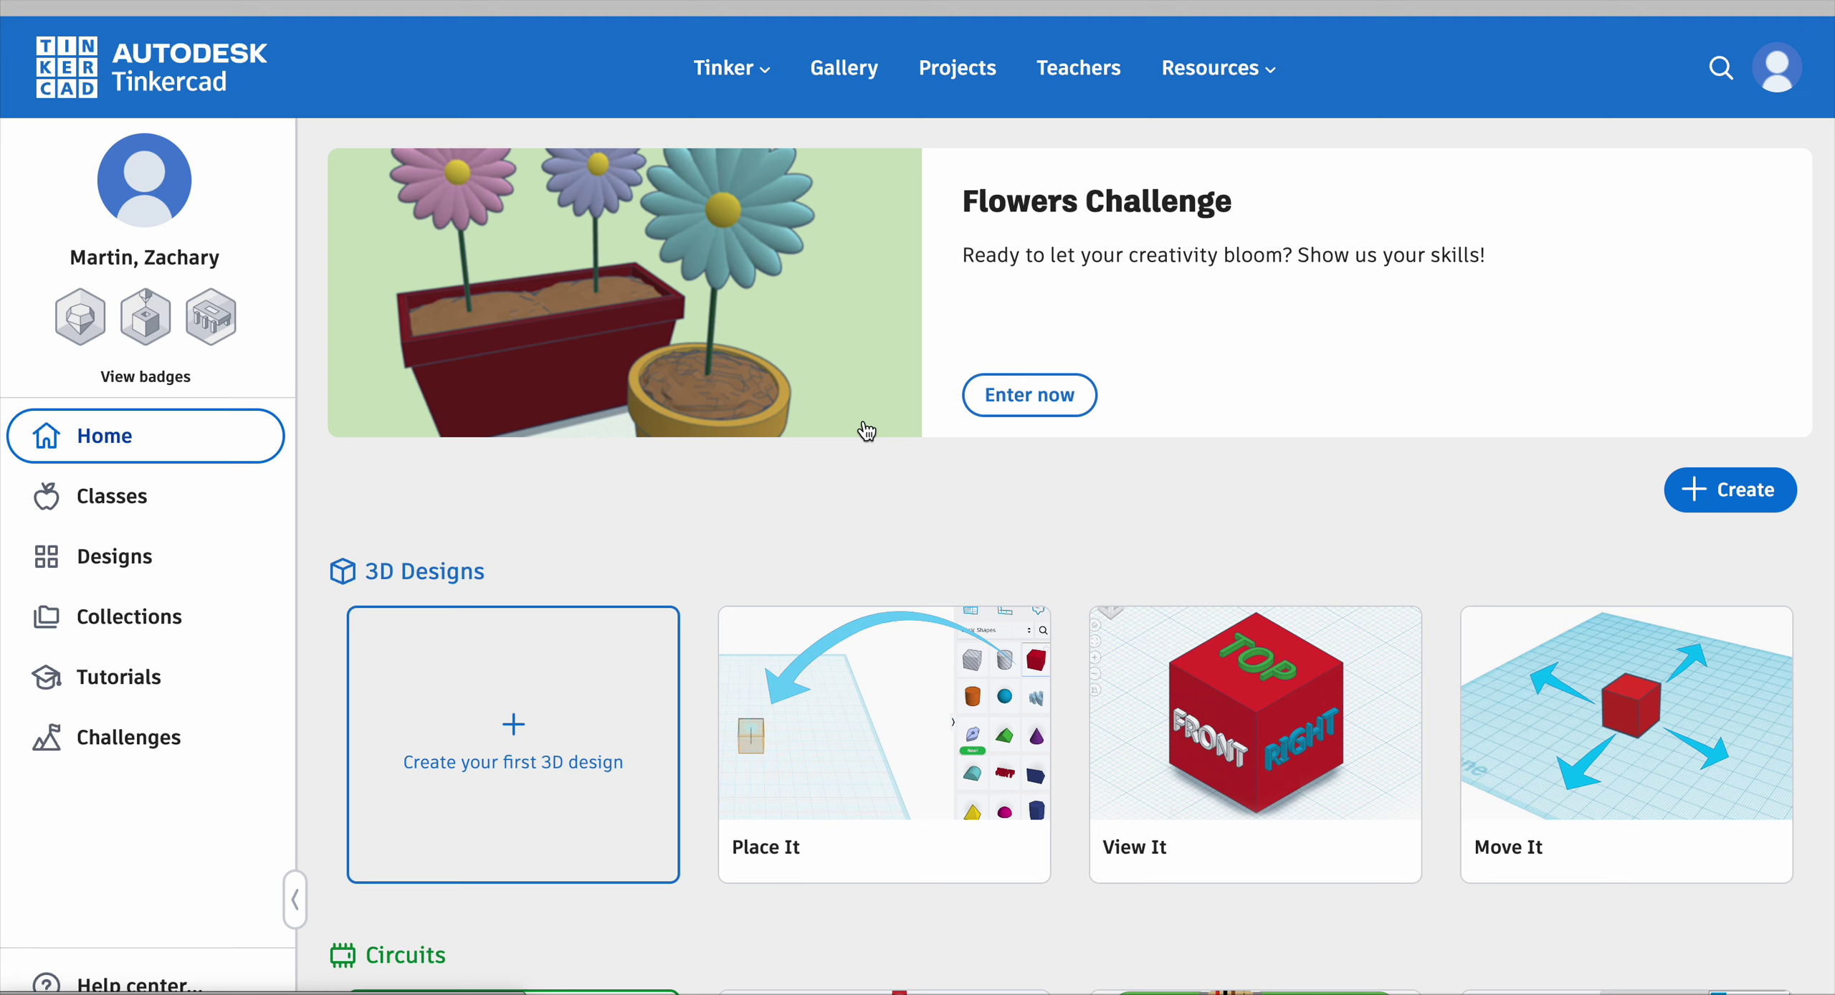
Step: Start a new design from Create your first 3D design on the home page
scroll(868, 430, "down", 2)
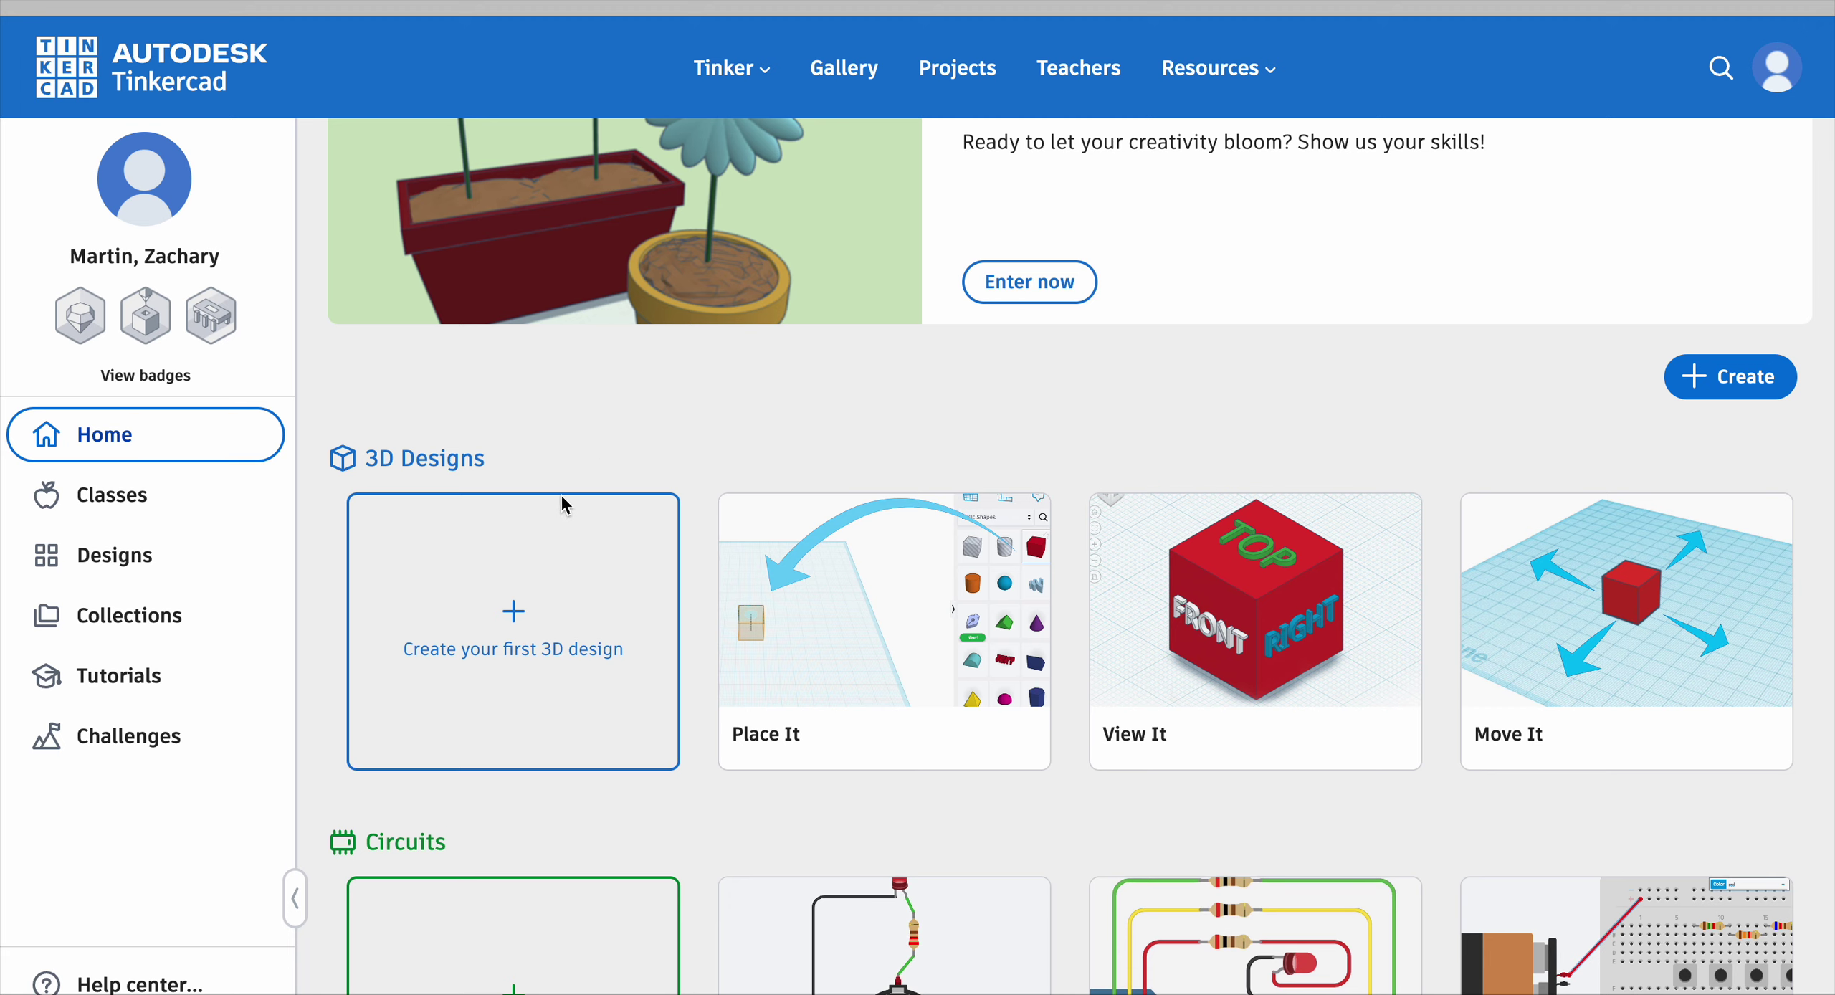
left_click(515, 612)
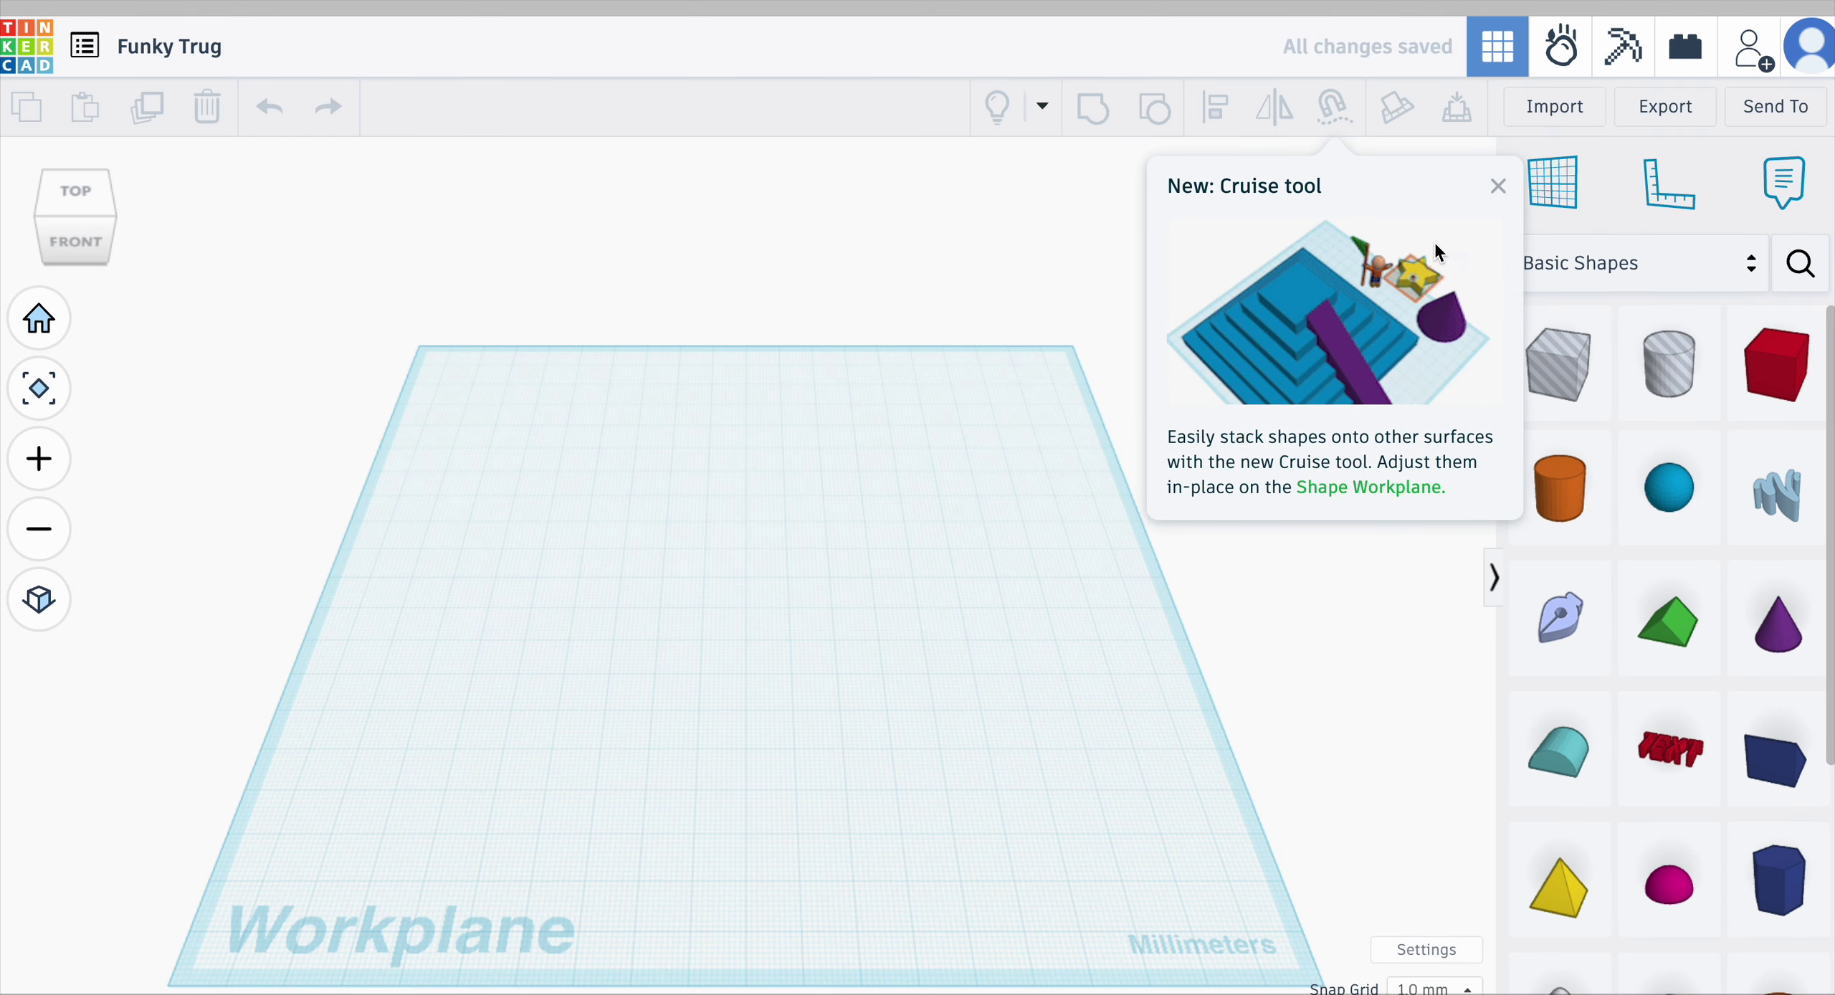
Step: Place a cylinder with a cone beside it on the workplane, then exit via the Tinkercad logo
left_click(1498, 191)
left_click_drag(1576, 522, 754, 613)
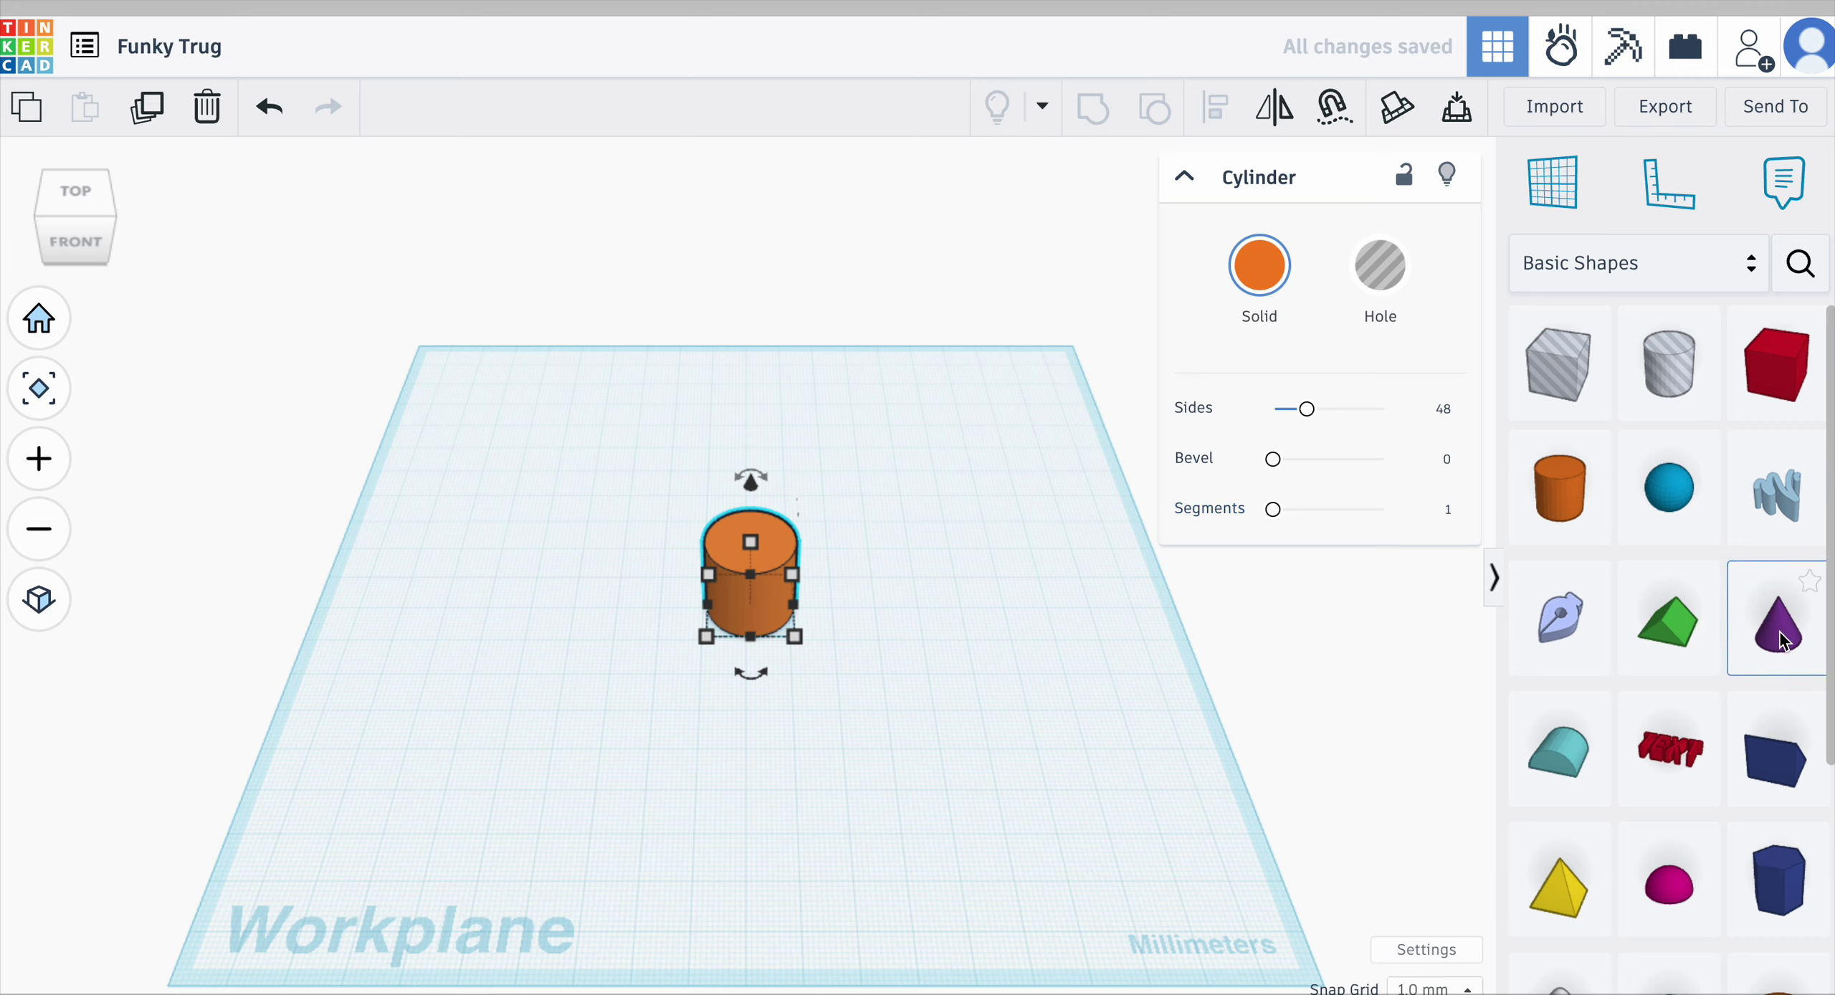
left_click_drag(1770, 616, 711, 582)
left_click(668, 728)
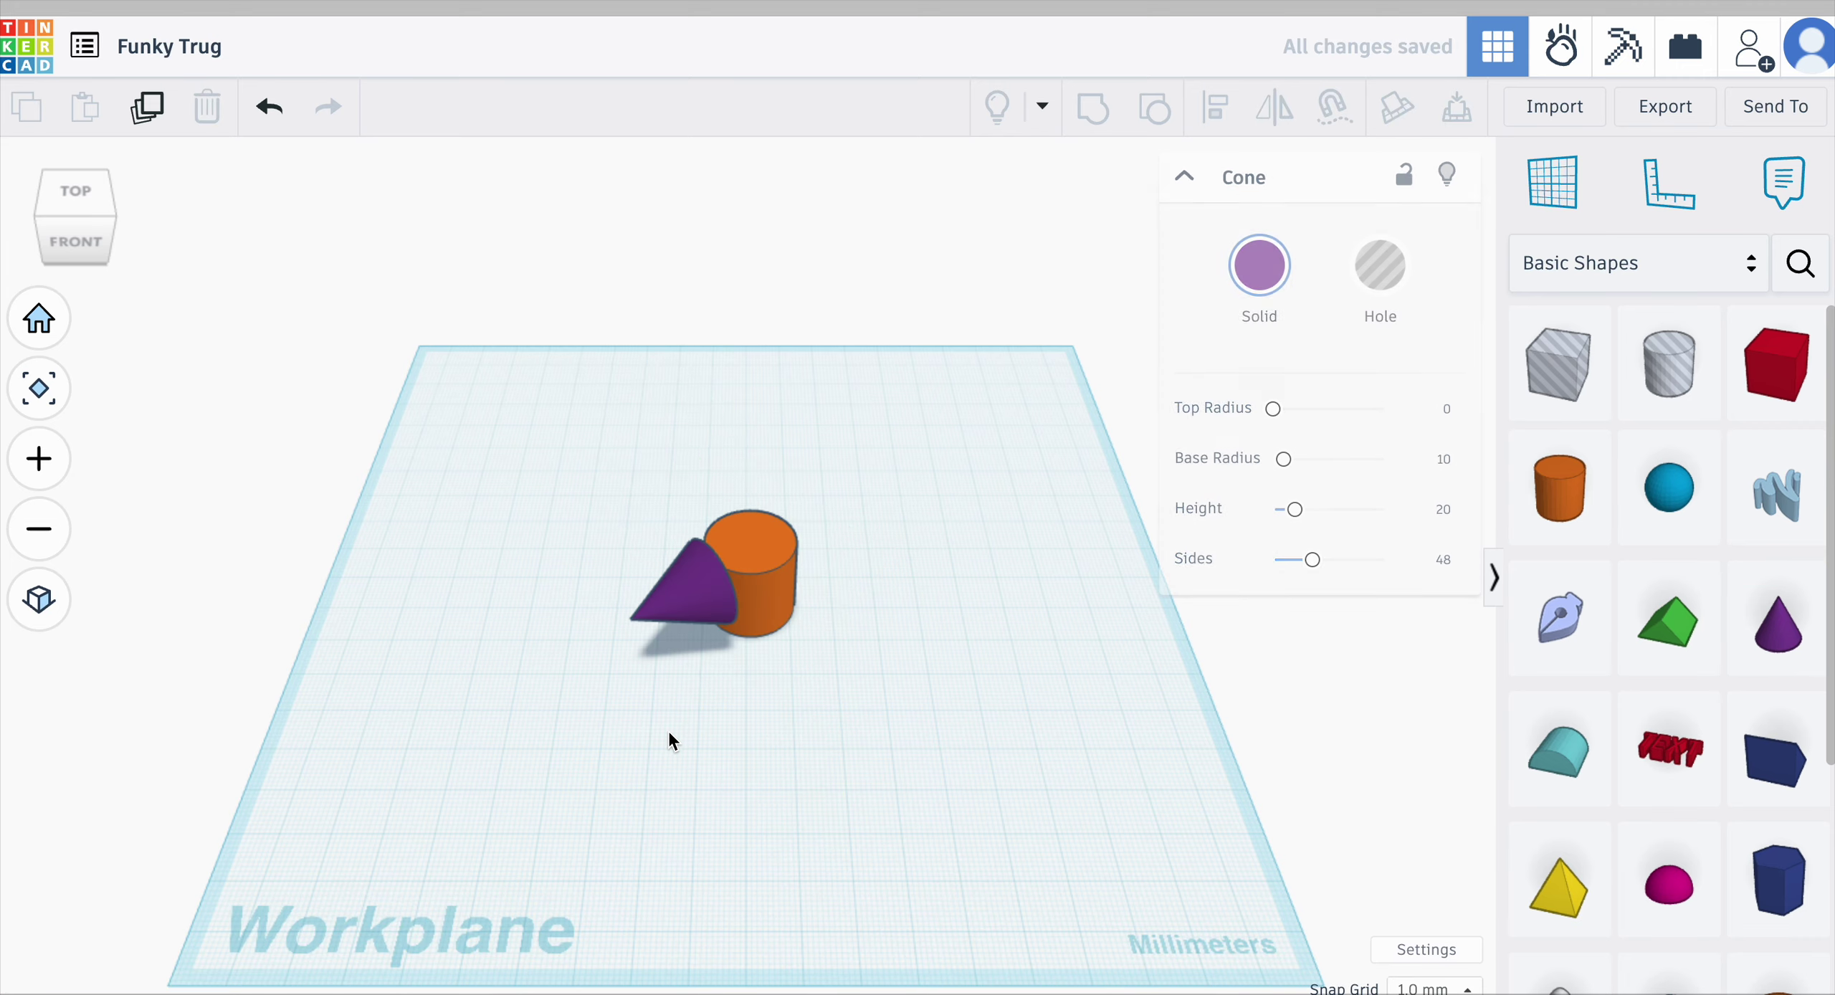
left_click_drag(605, 722, 605, 721)
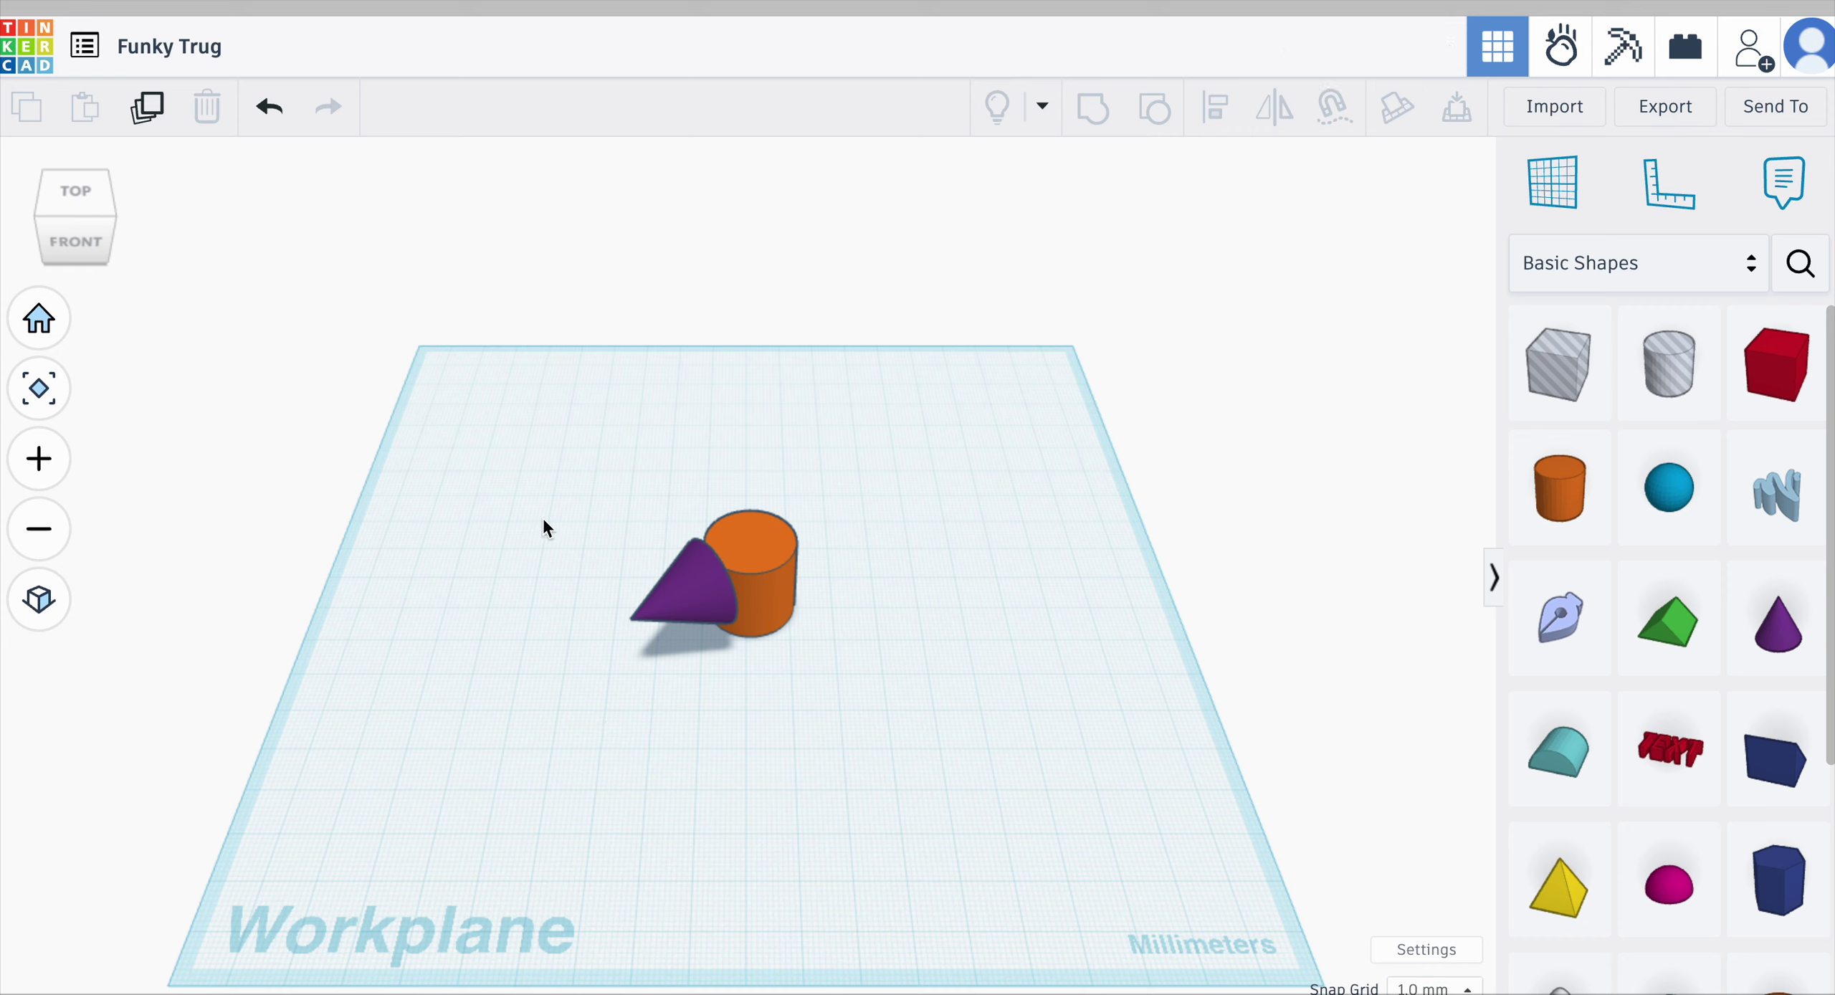
left_click(40, 44)
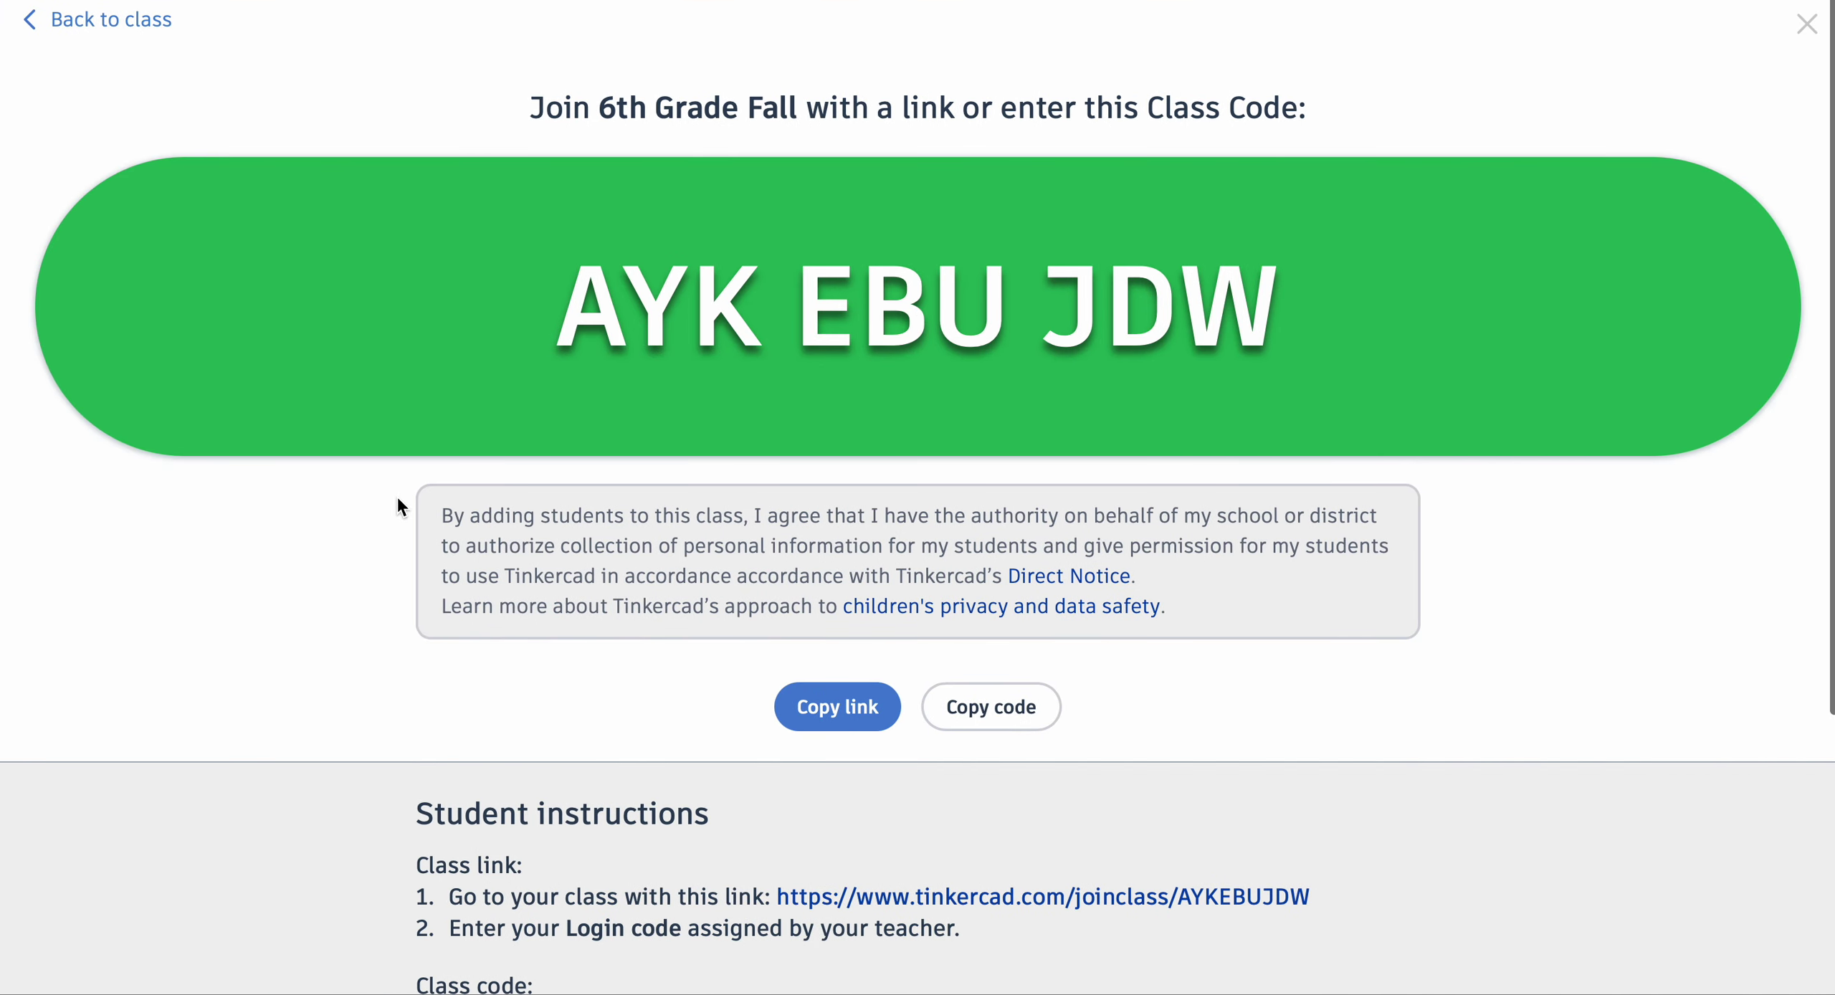
Step: Navigate back through Your classes to the 6th Grade Fall roster to check student activity
left_click(89, 21)
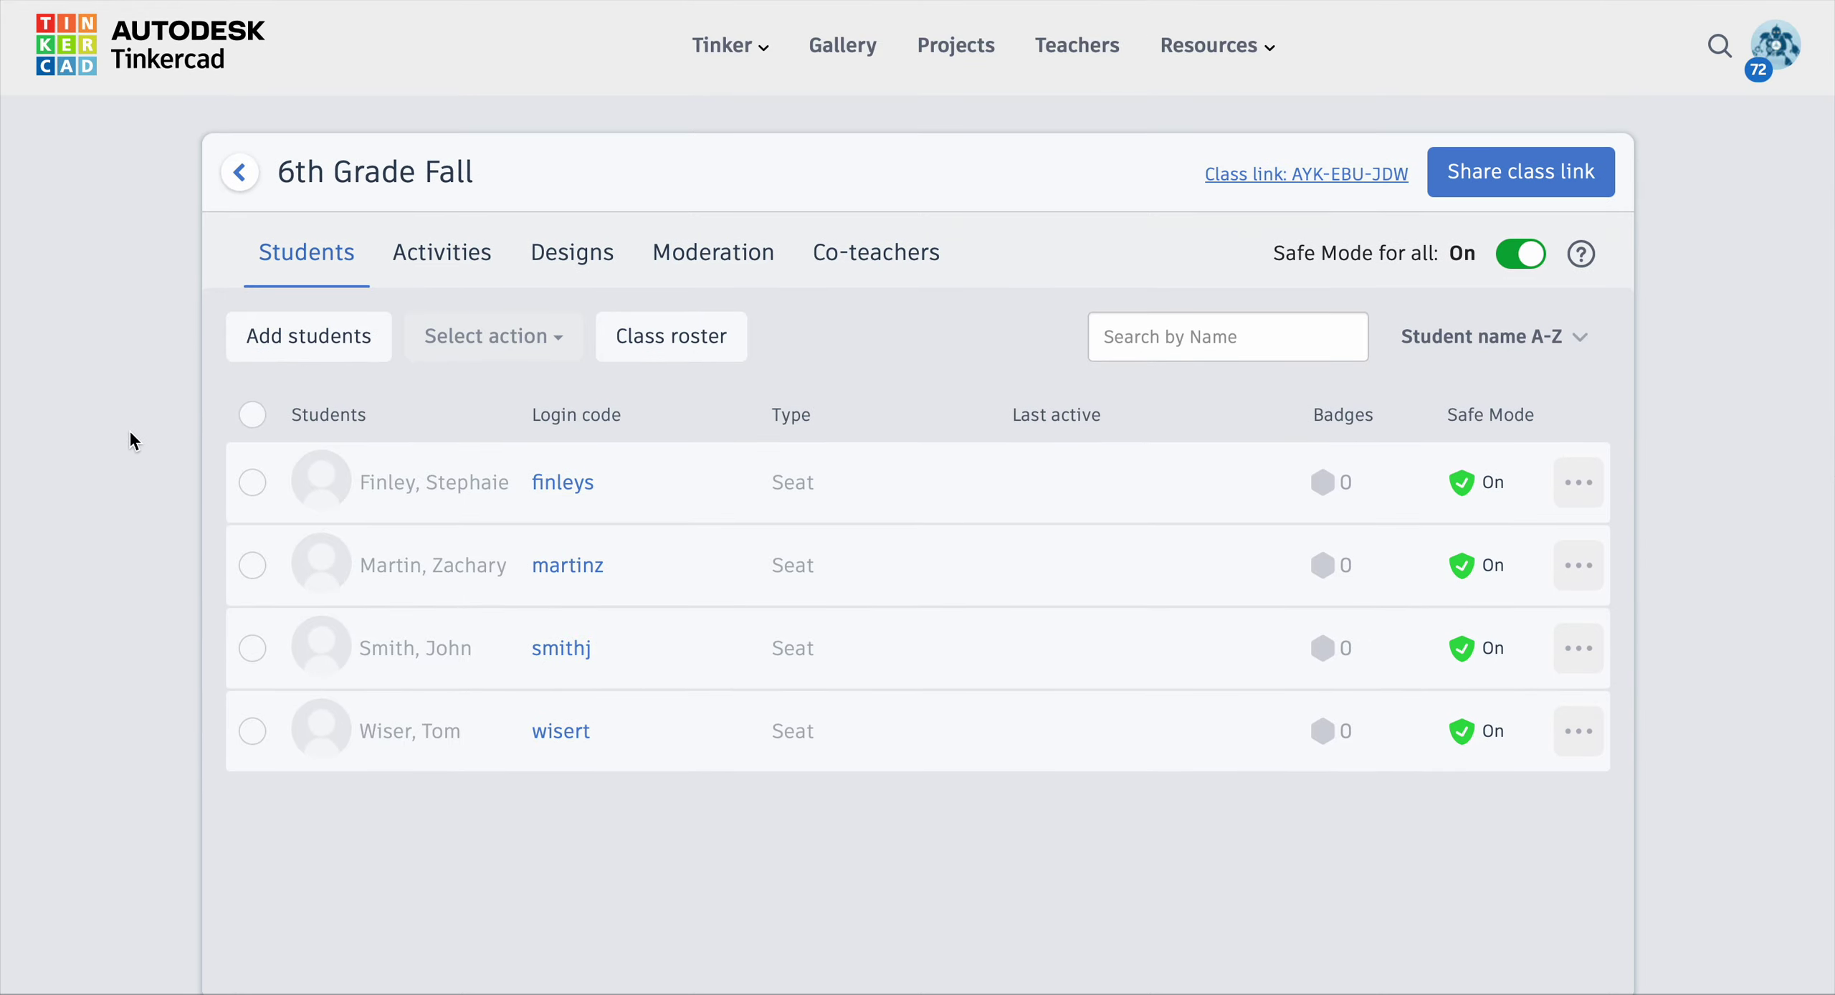
left_click(238, 174)
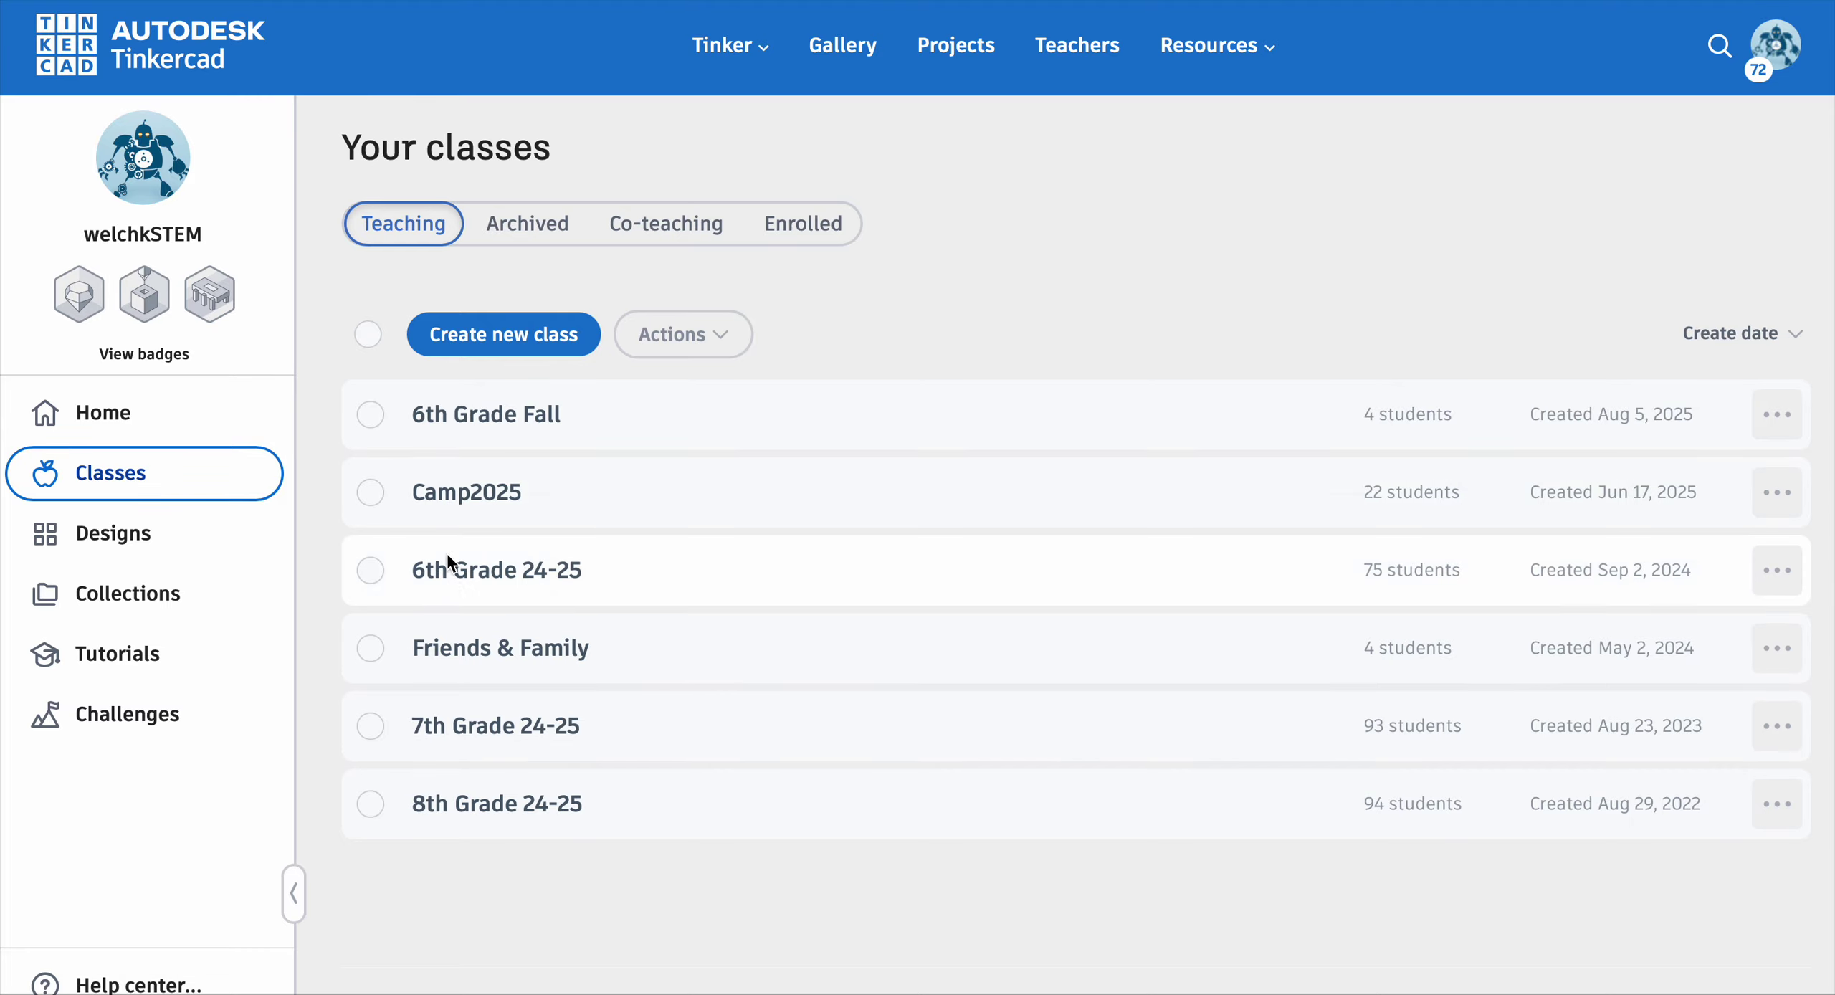
left_click(463, 408)
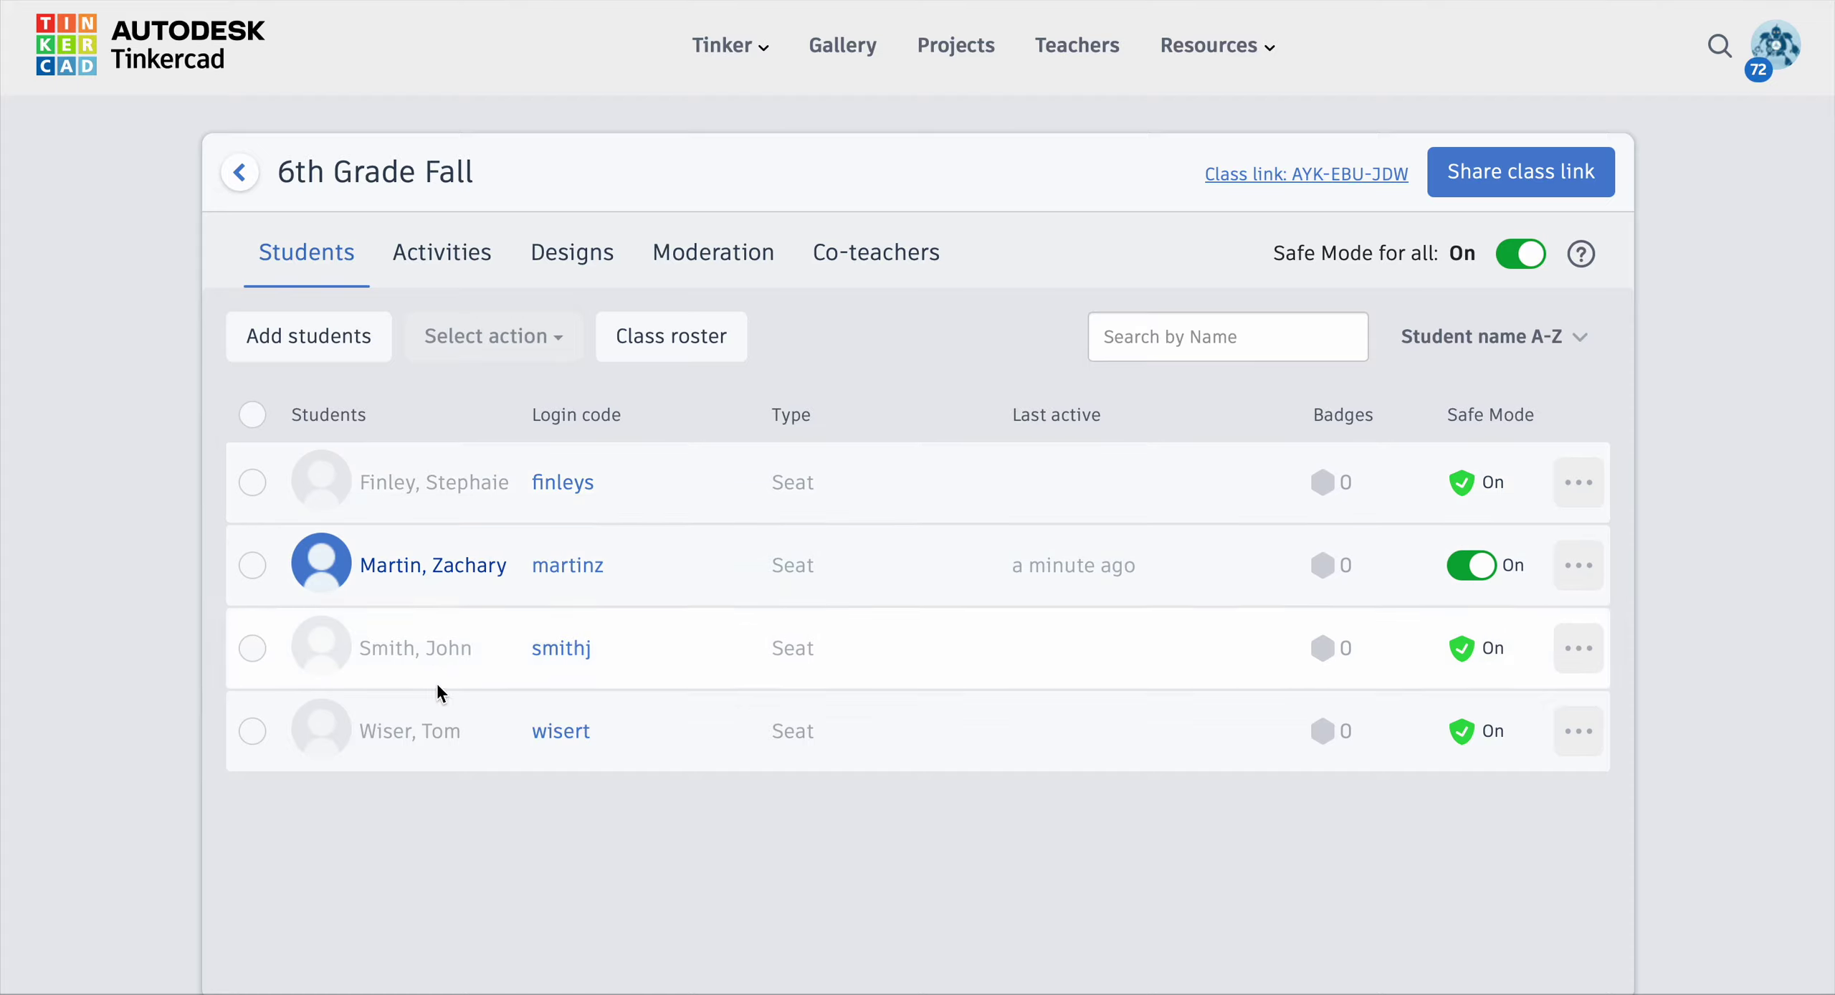
left_click(410, 566)
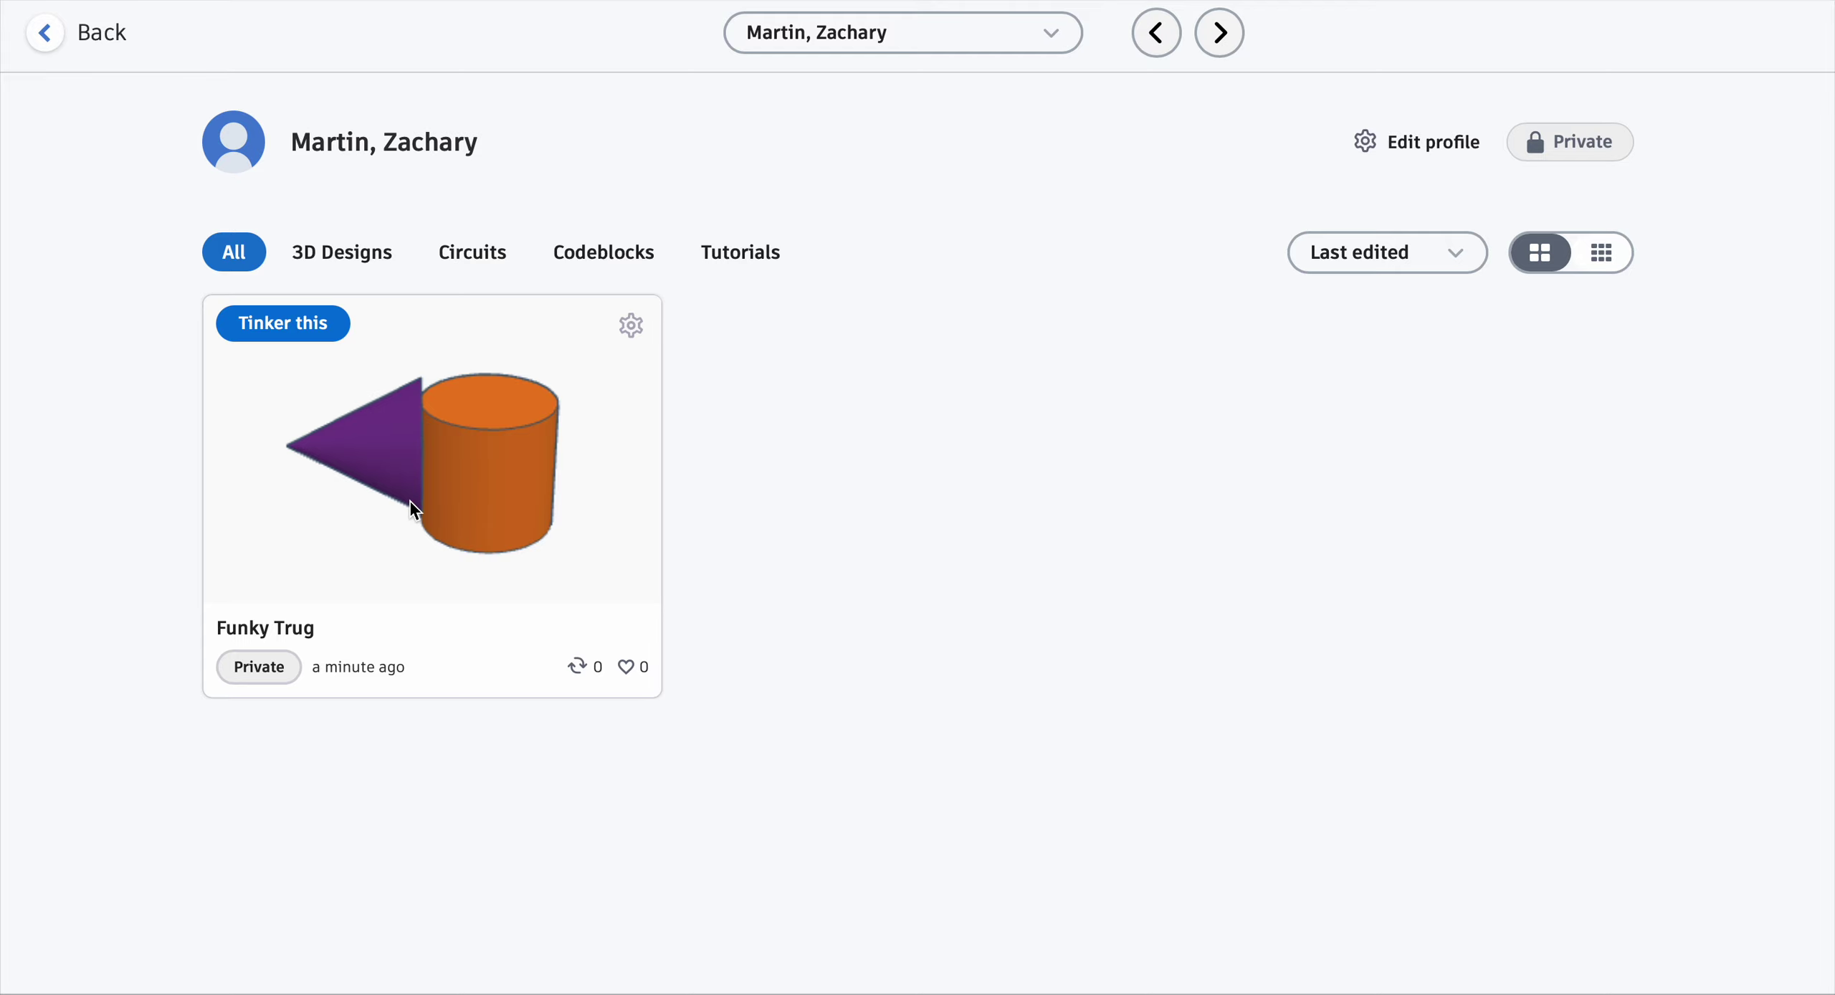
left_click(41, 34)
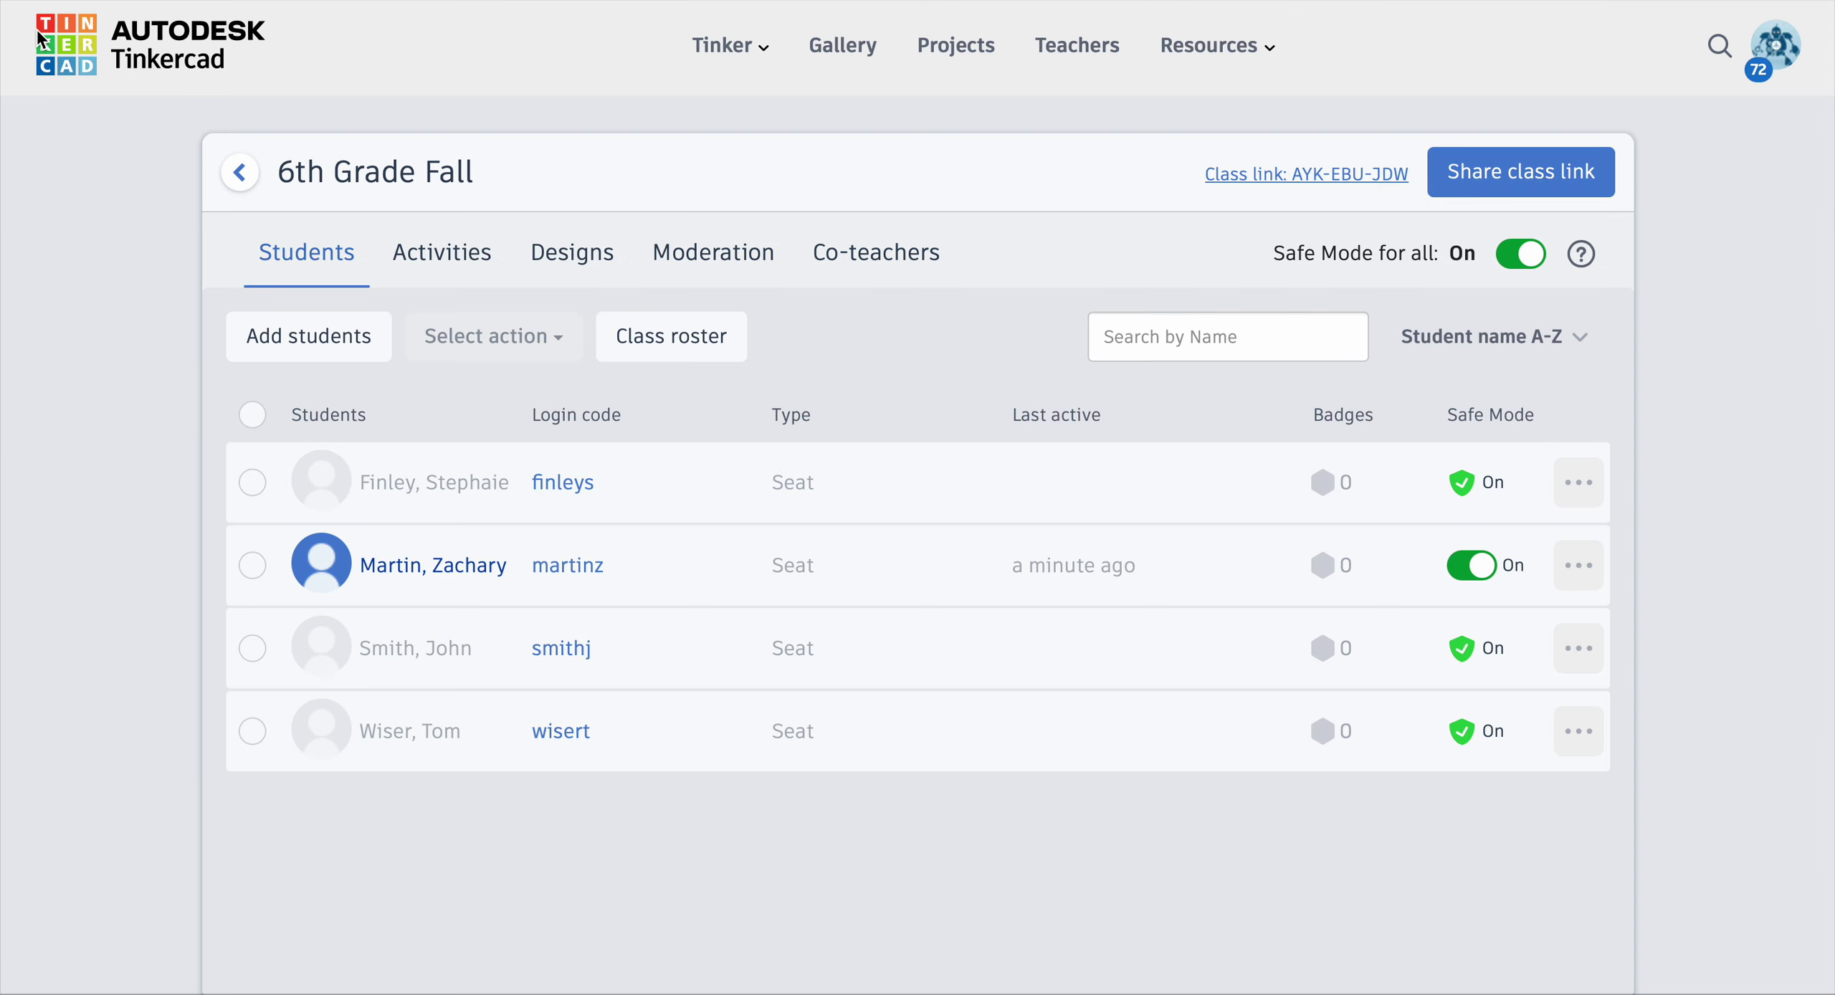